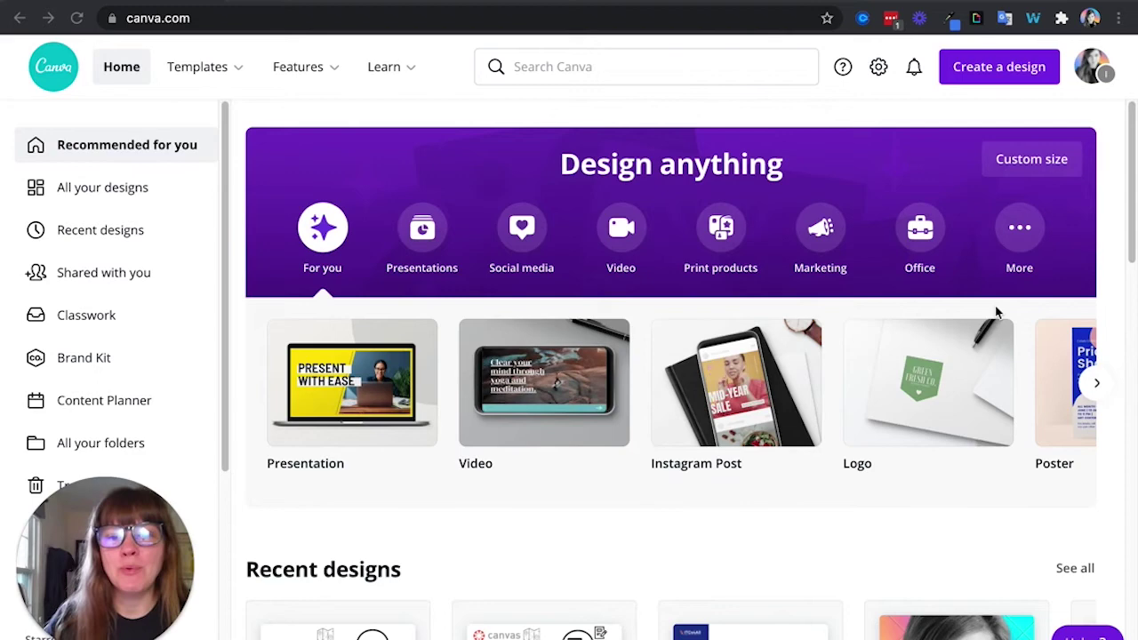
Step: Upload the dog portrait JPG from the Desktop through Create a design > Edit photo
click(1003, 72)
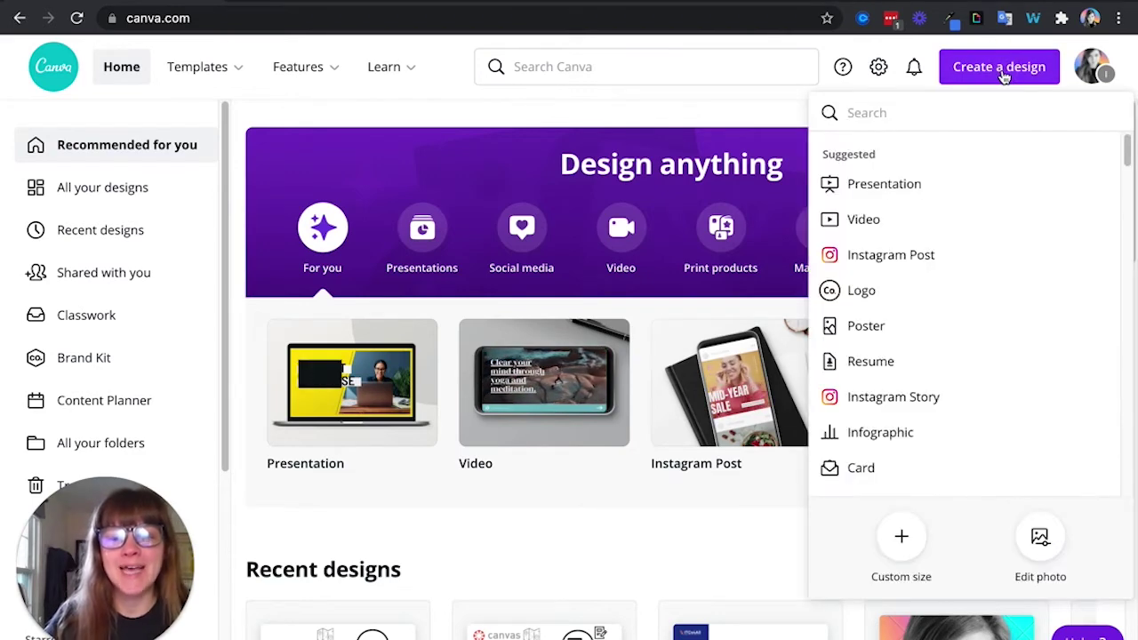
click(1057, 550)
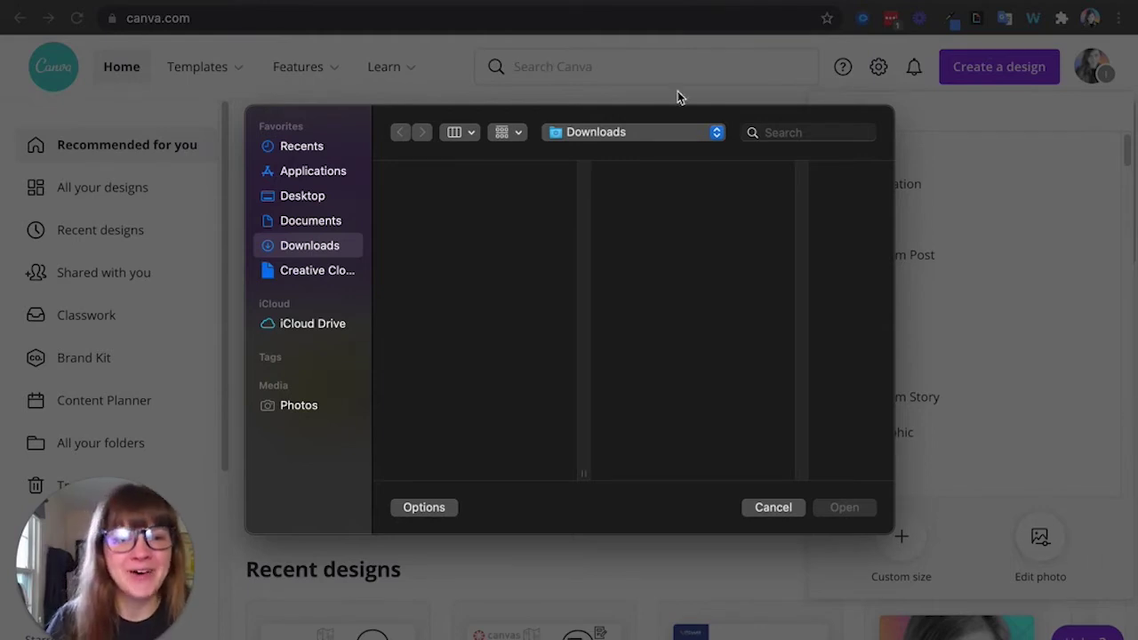
click(341, 201)
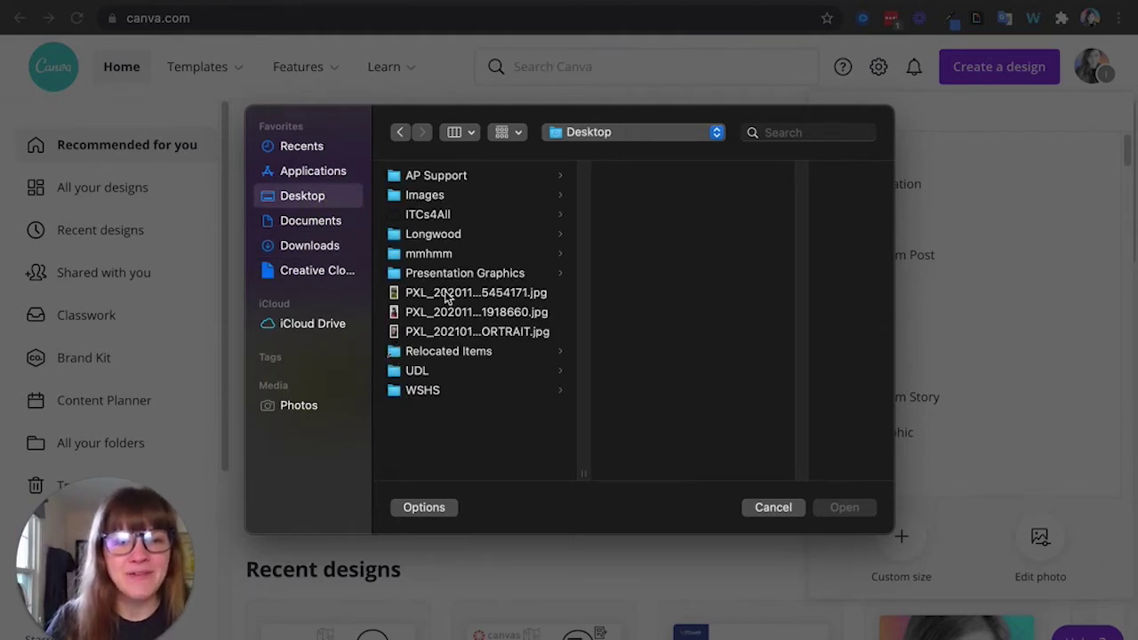
click(447, 298)
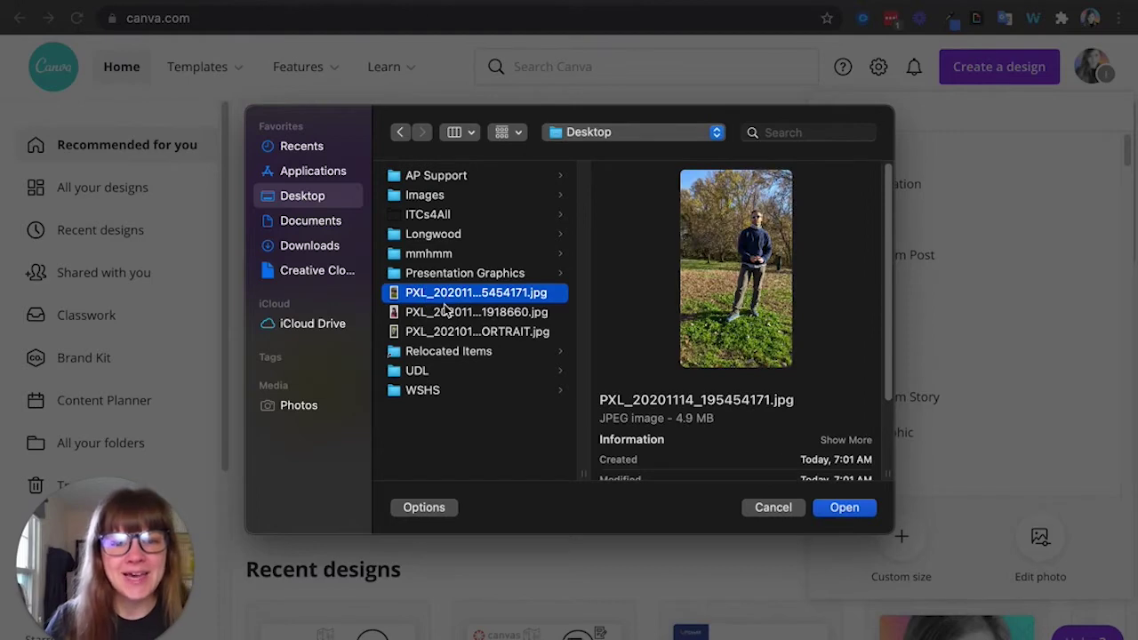
click(445, 311)
click(449, 332)
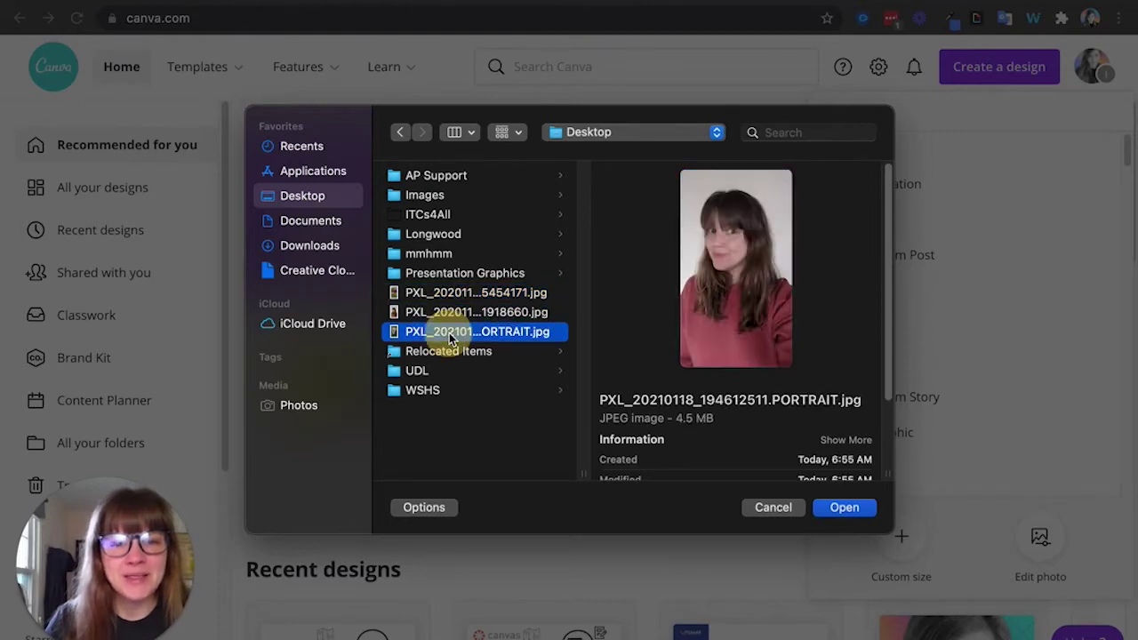
click(854, 518)
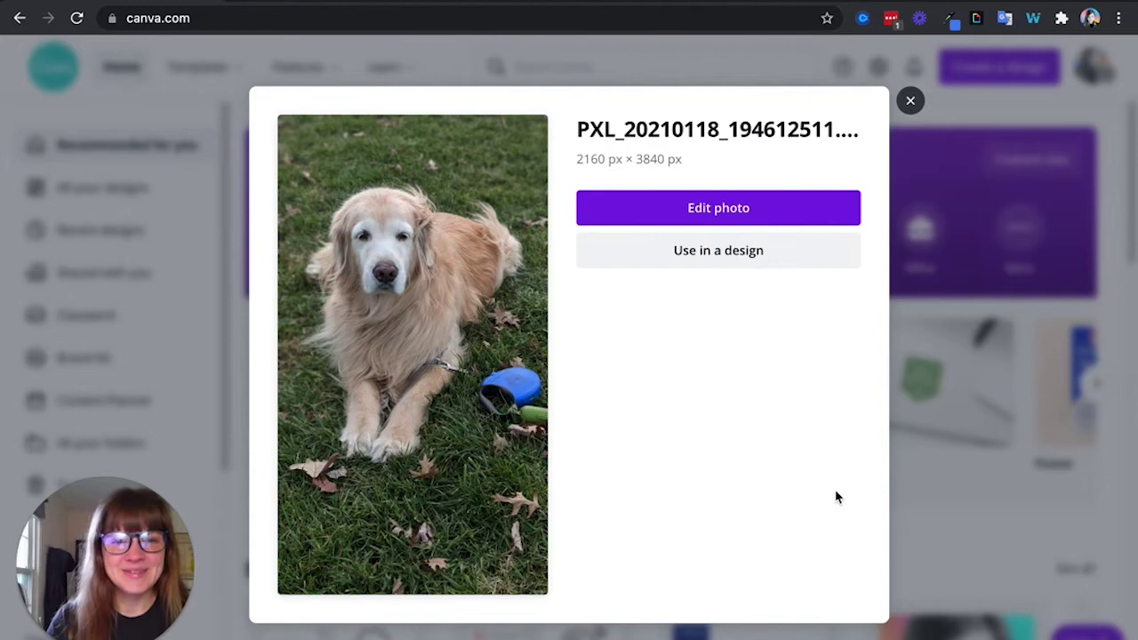
Step: Open the uploaded dog photo in a new 2160 × 3840 px design and select it
click(747, 210)
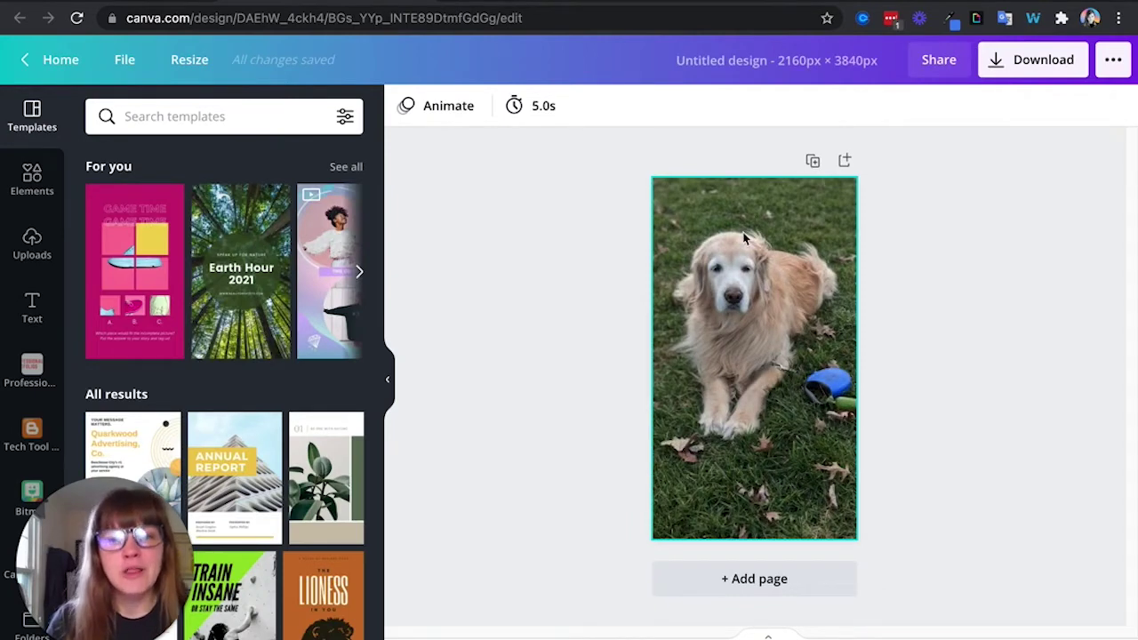
click(745, 238)
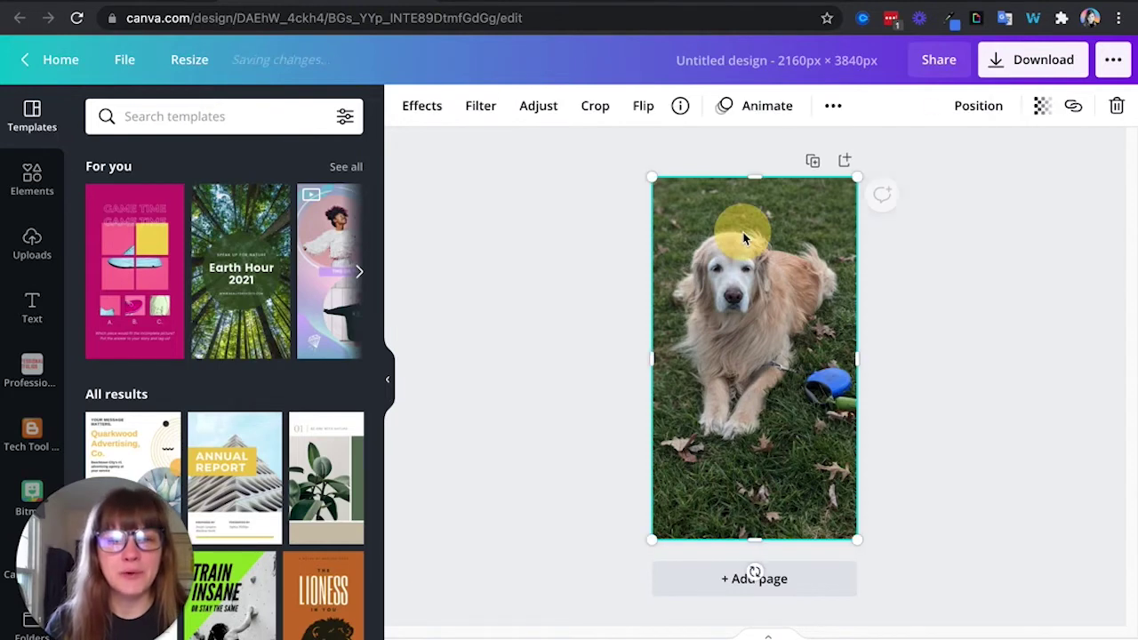
Step: Remove the grass background with Background Remover, then shrink and reposition the dog cutout
click(420, 115)
click(216, 183)
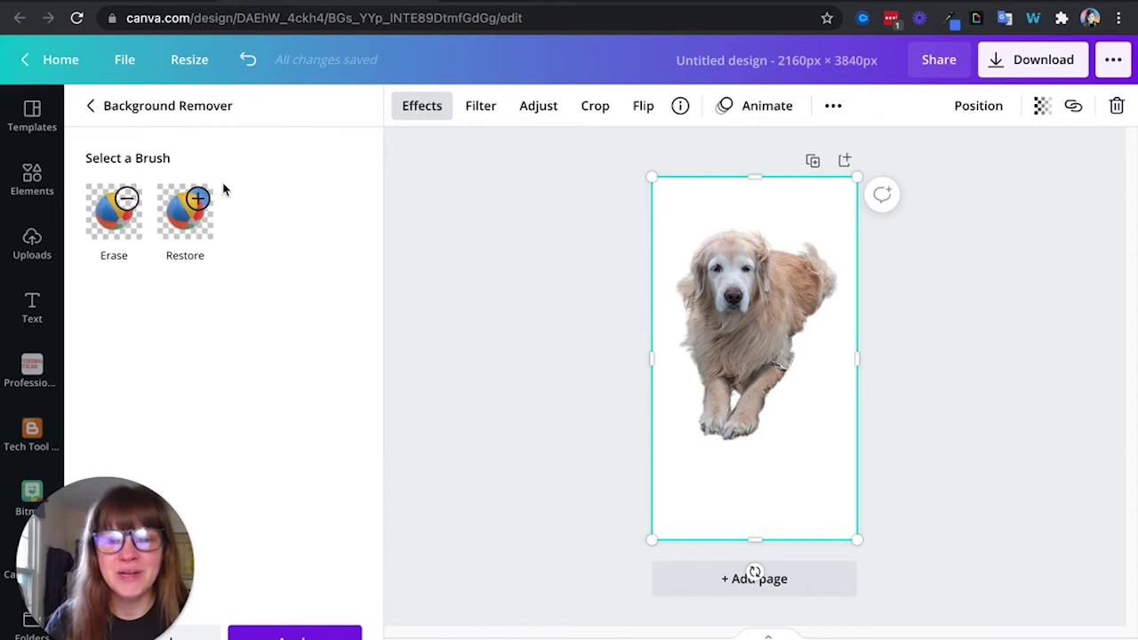
drag(859, 544, 816, 409)
drag(742, 288, 762, 340)
click(708, 199)
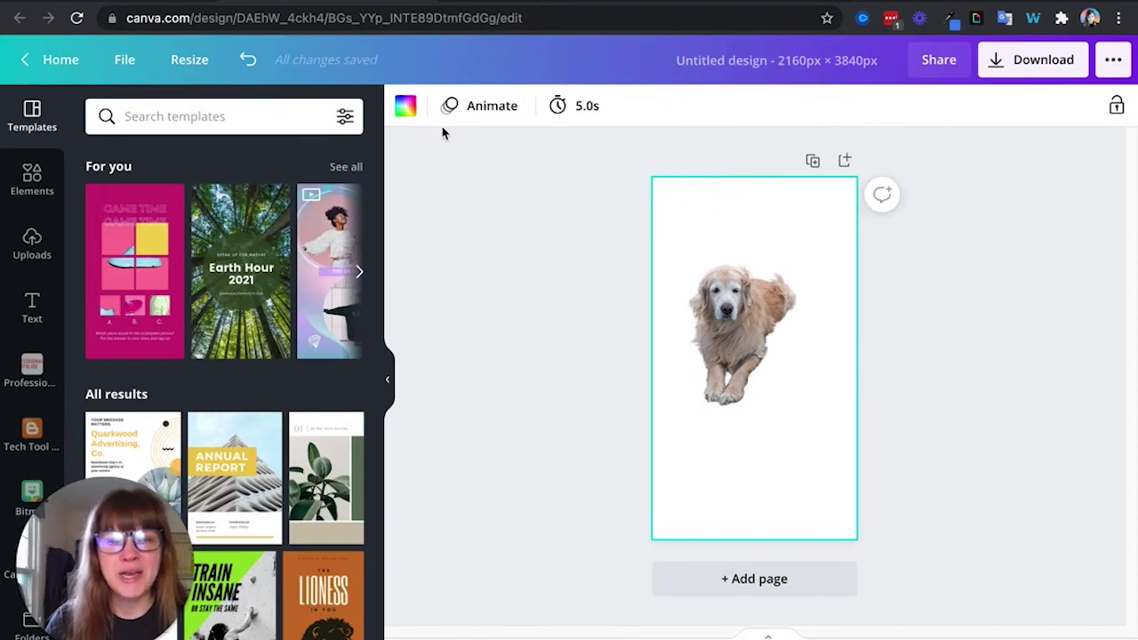
Step: Set the page background to black and crop the dog cutout's top and bottom edges tighter
click(406, 111)
click(347, 474)
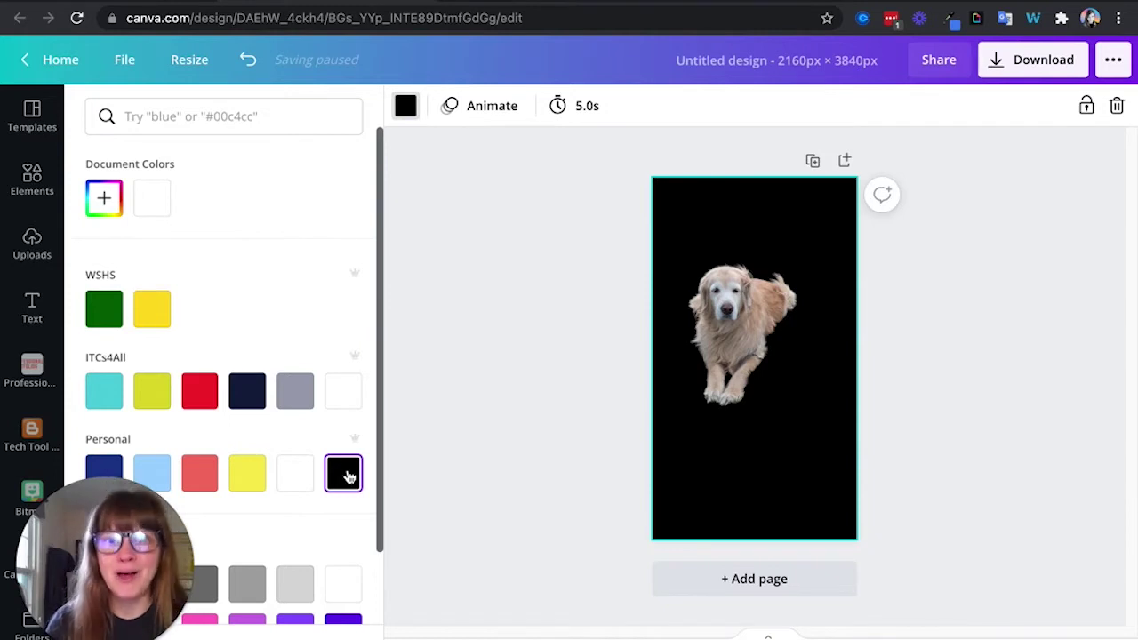
click(711, 392)
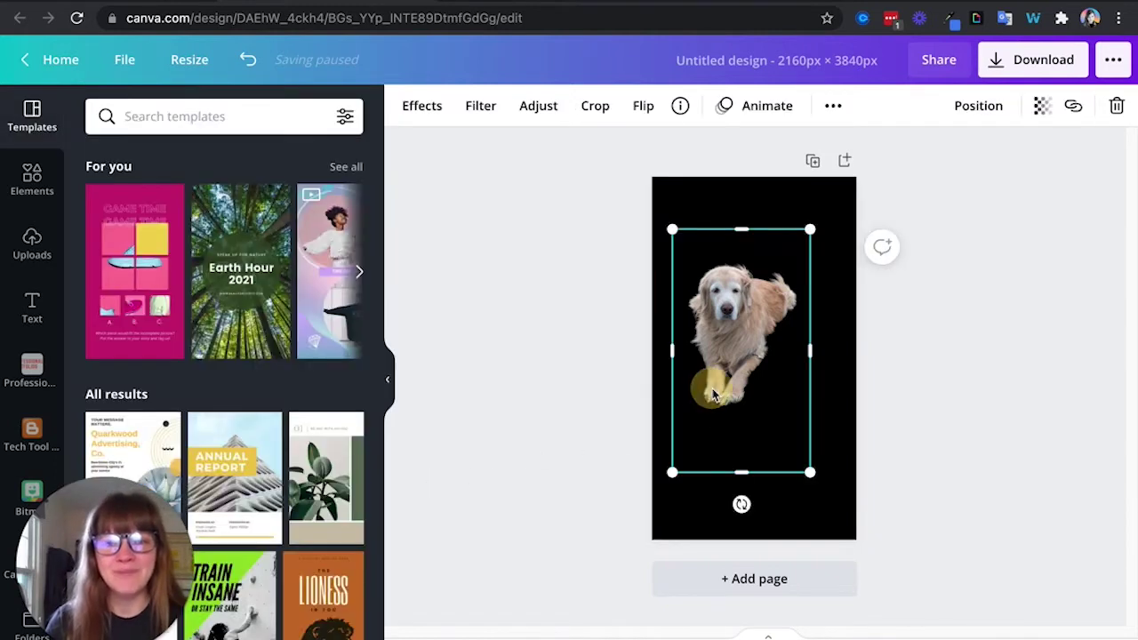
click(587, 111)
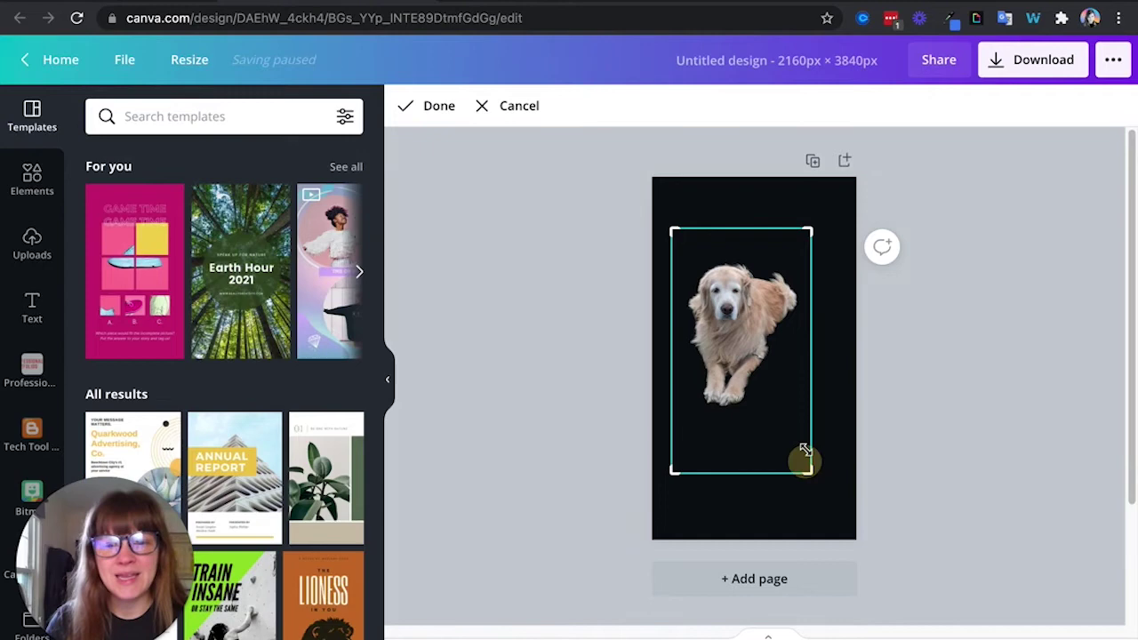
mouse_move(805, 450)
mouse_down()
mouse_move(808, 401)
mouse_move(810, 434)
mouse_up()
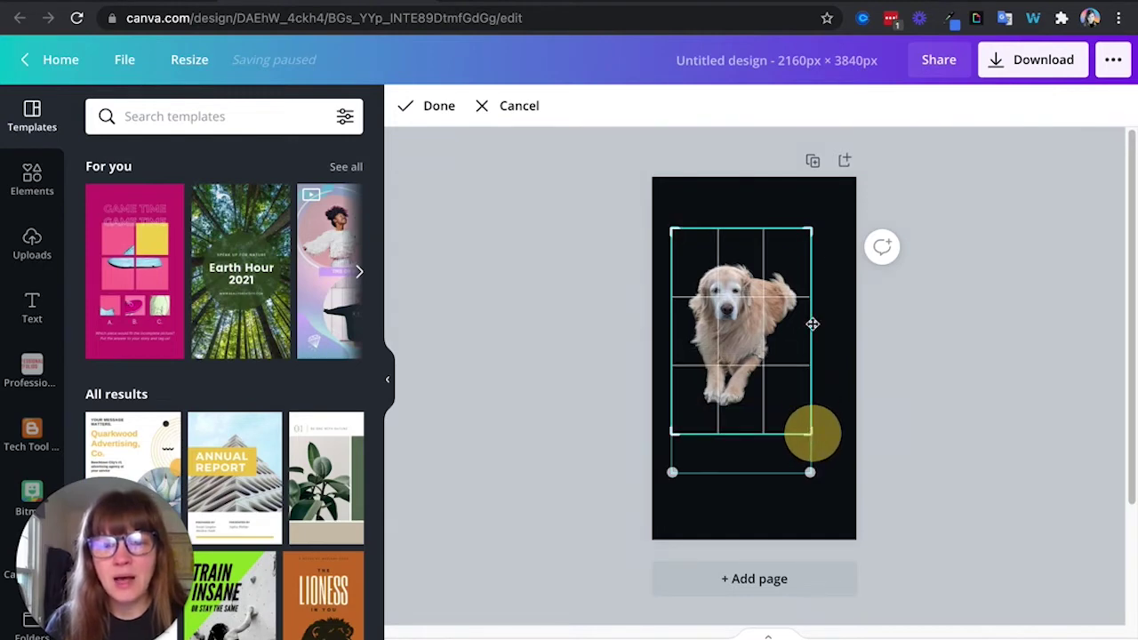
drag(806, 233, 809, 241)
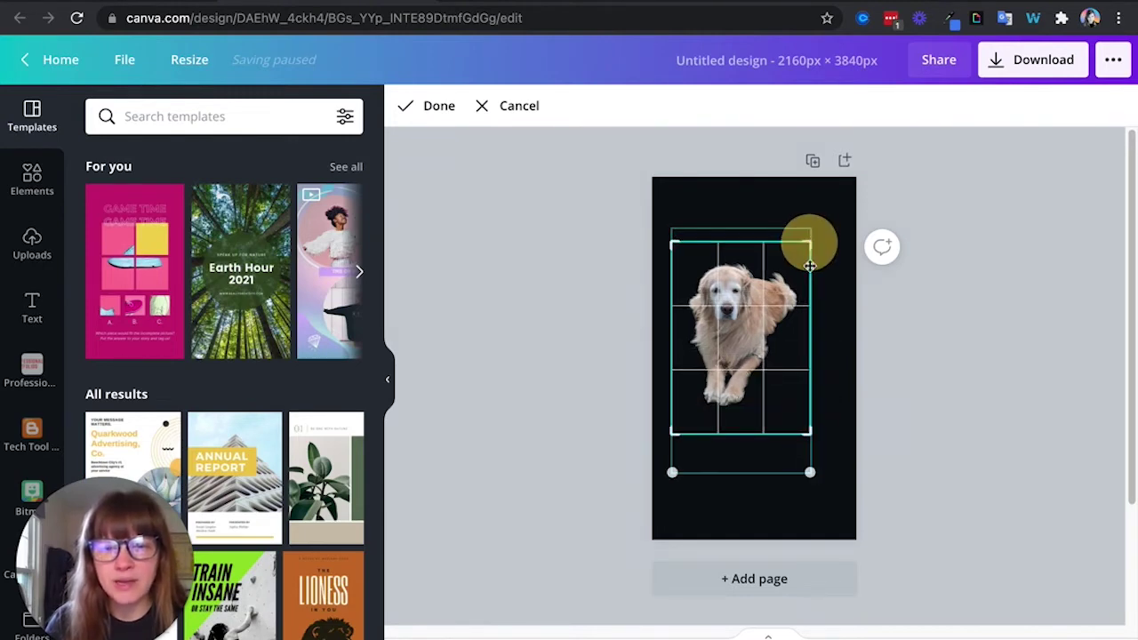
click(838, 346)
click(838, 347)
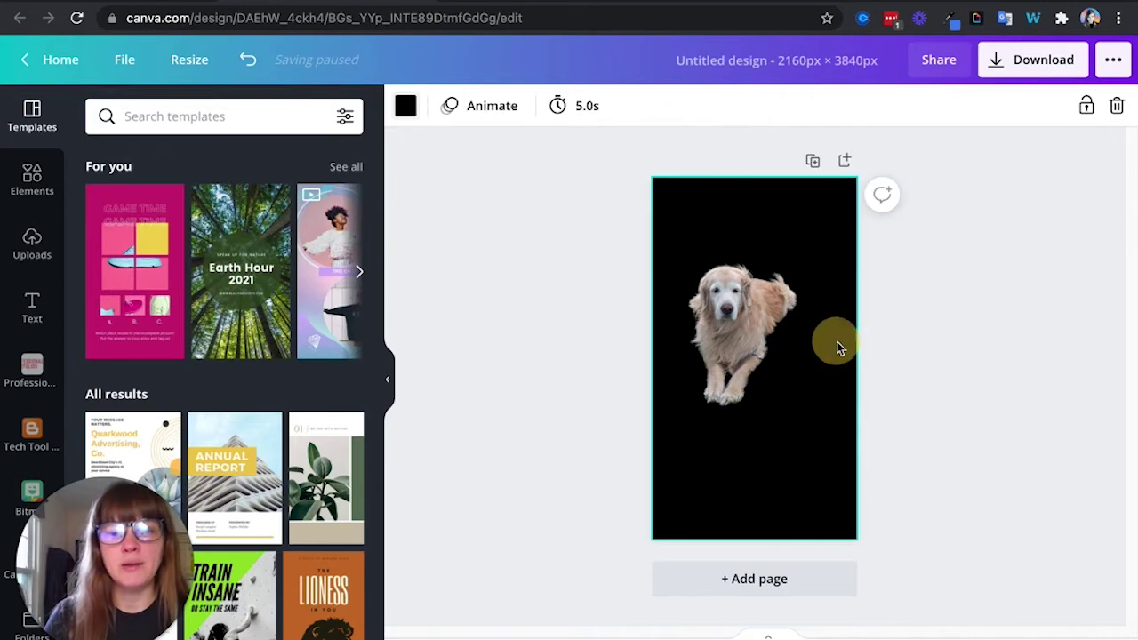
click(737, 307)
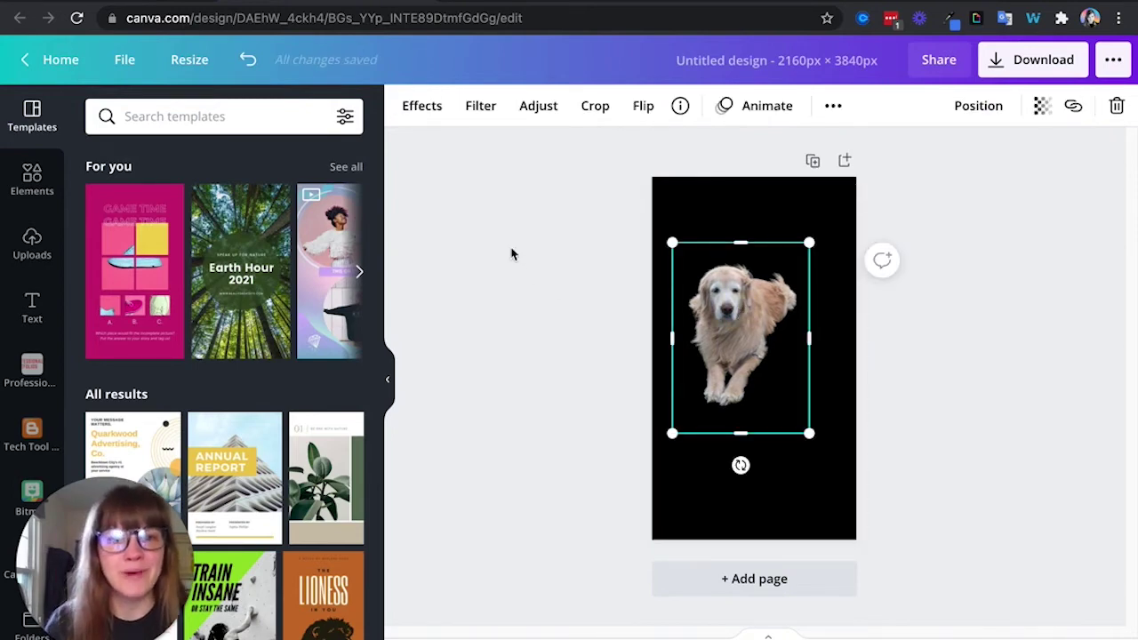
Step: Give the dog a white Glow shadow outline with zero blur and maximum transparency
click(423, 108)
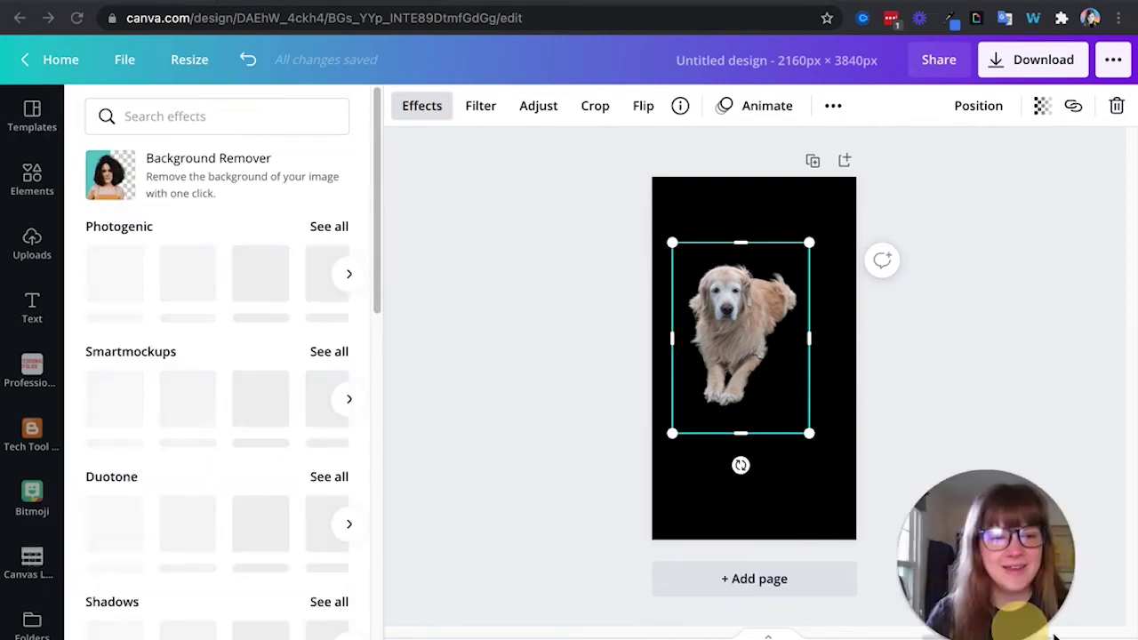
scroll(113, 600, down, 2)
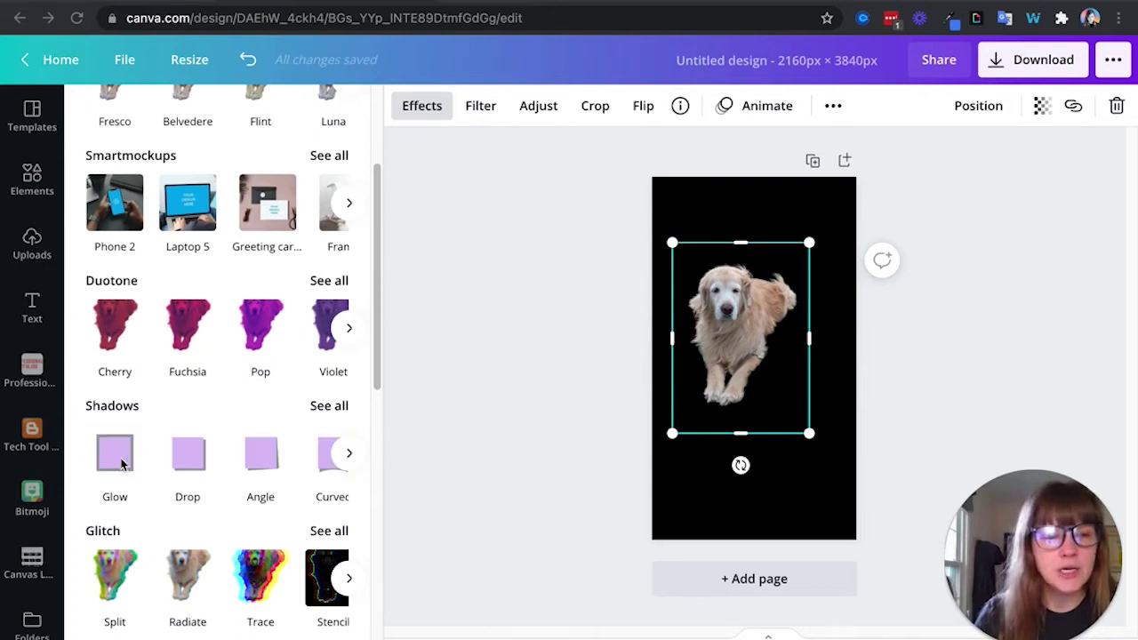
click(108, 470)
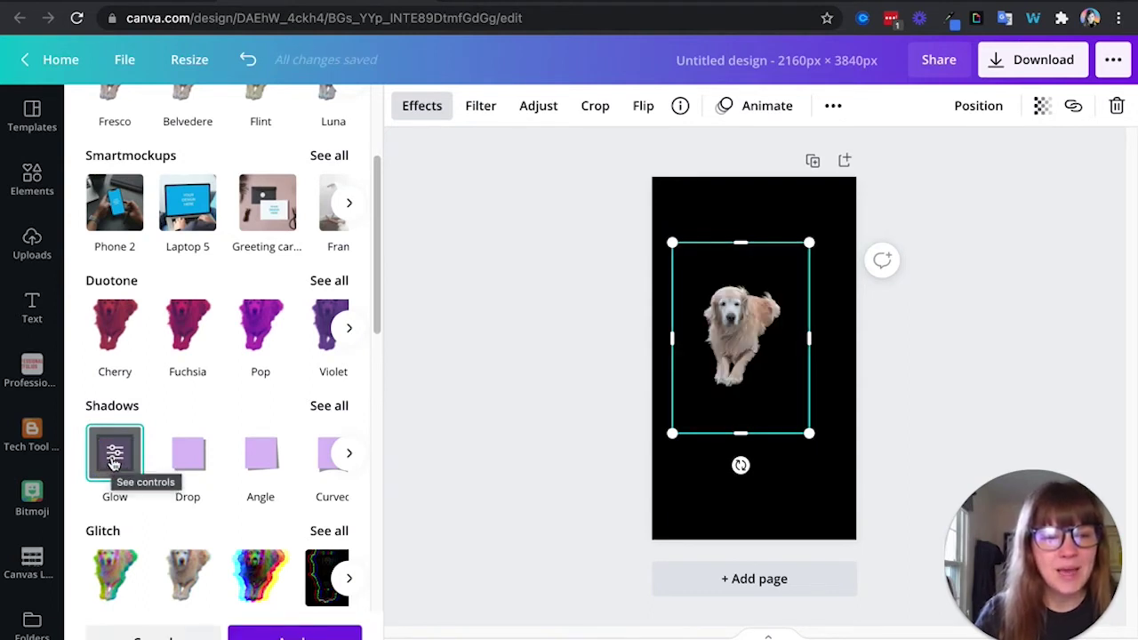
click(114, 457)
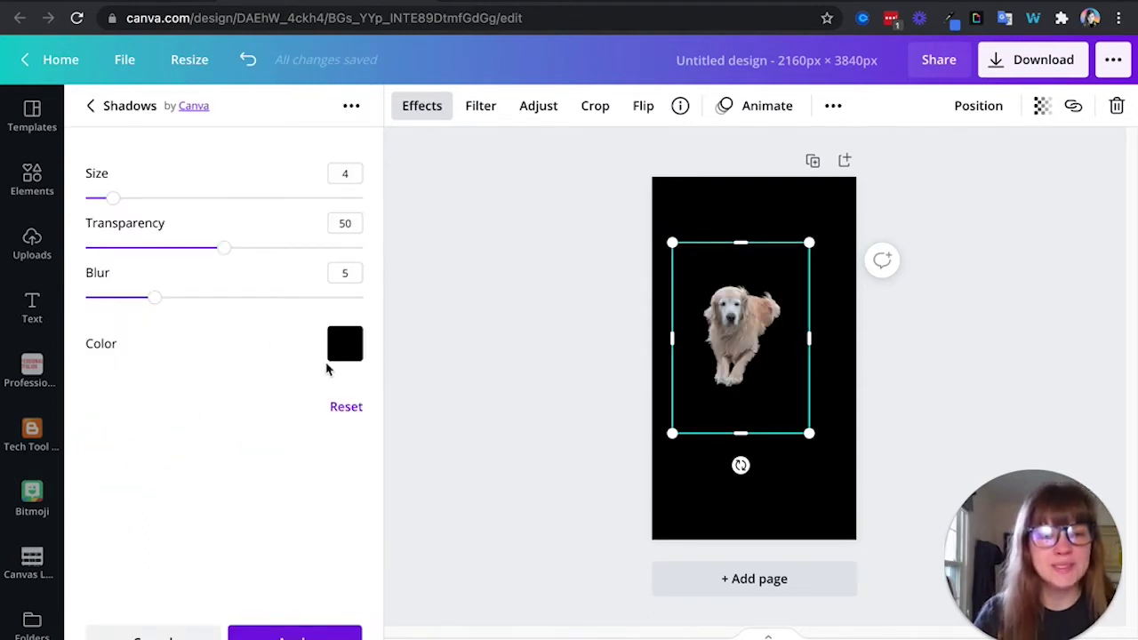
click(347, 357)
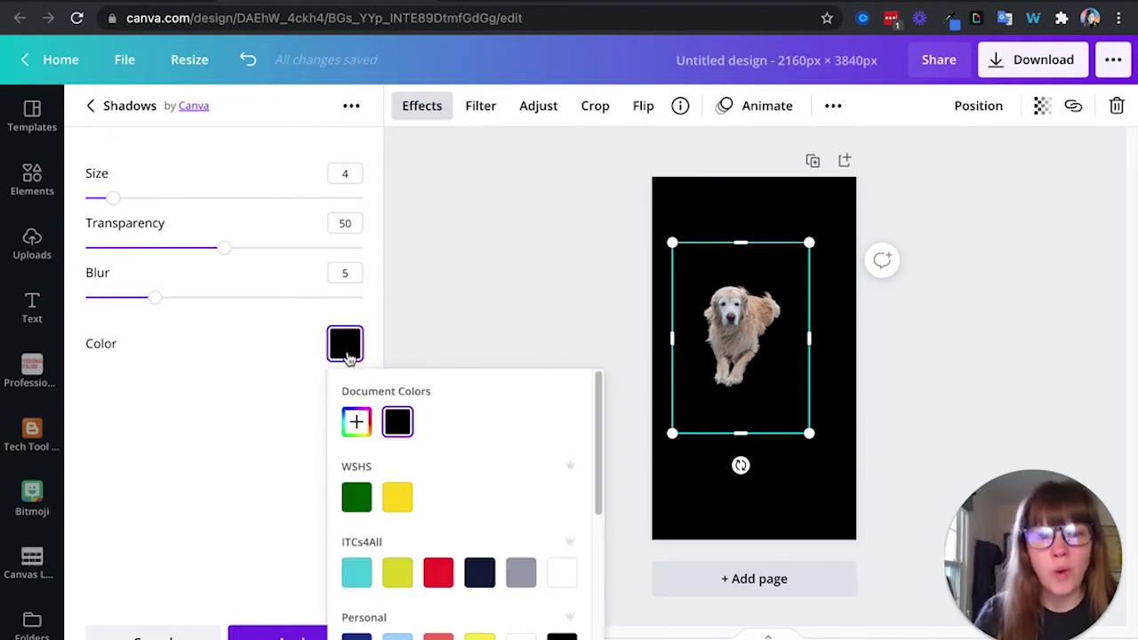
scroll(409, 452, down, 2)
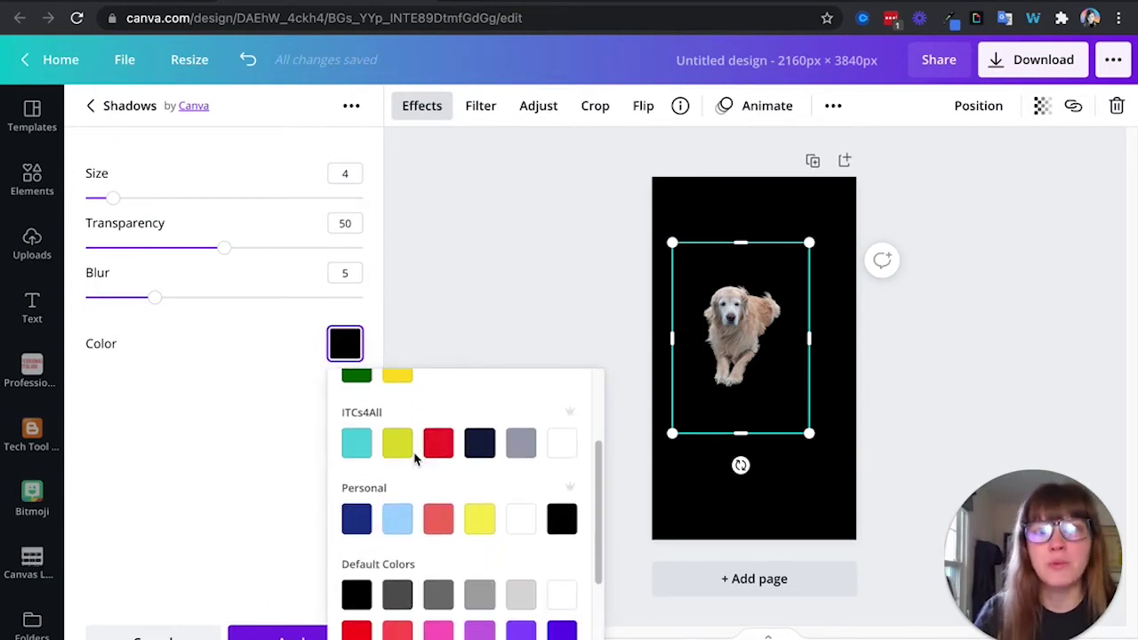
click(561, 457)
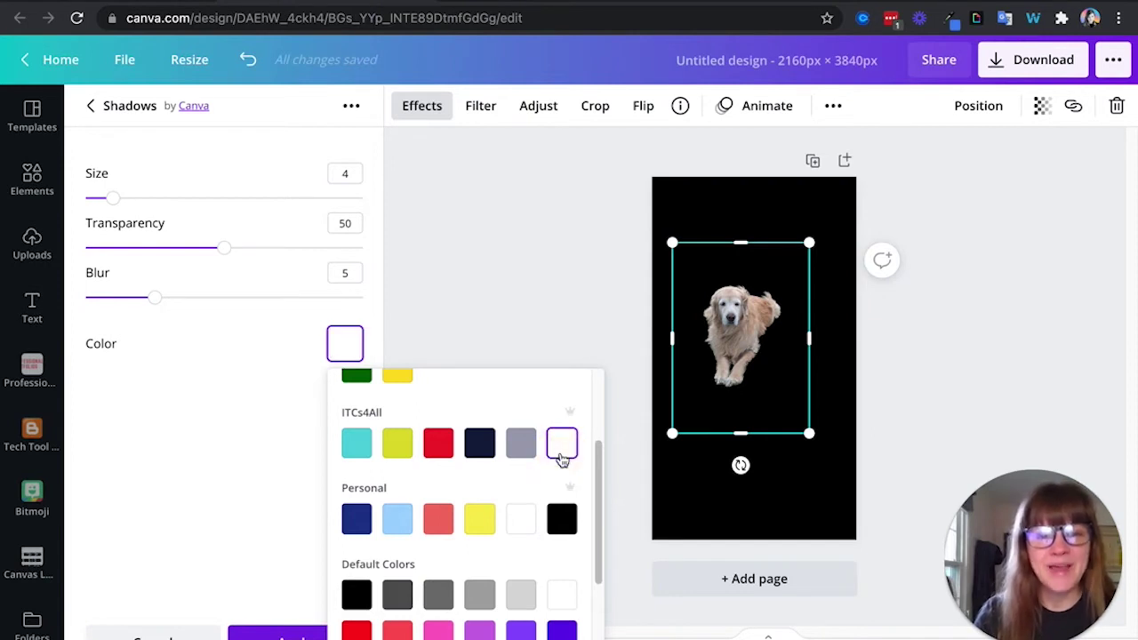
click(153, 300)
drag(154, 300, 83, 310)
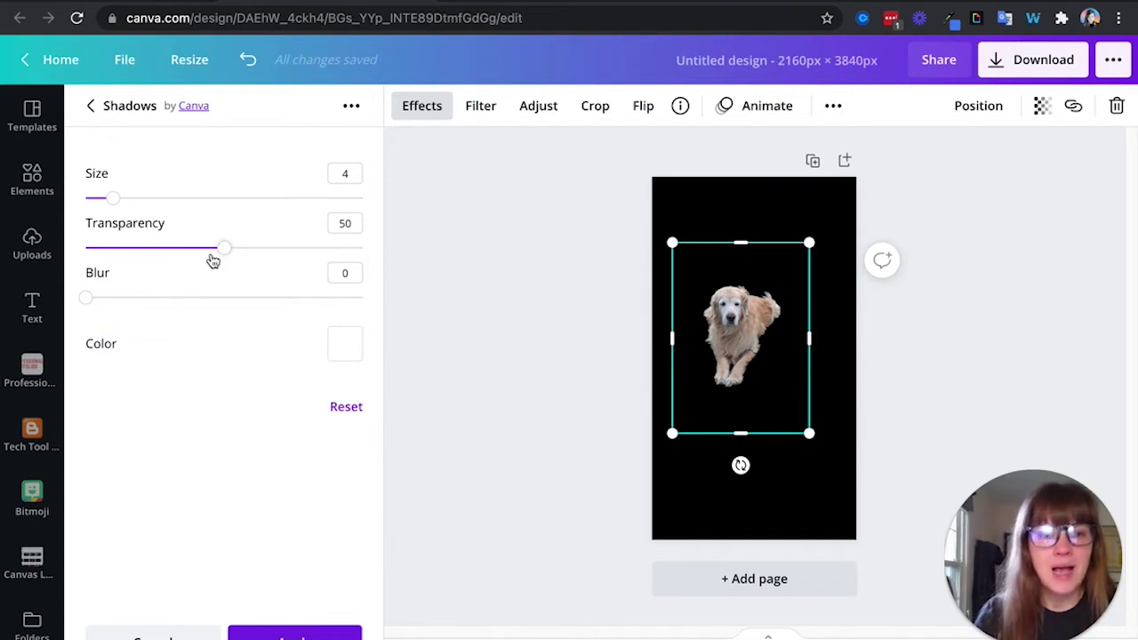
drag(224, 249, 368, 259)
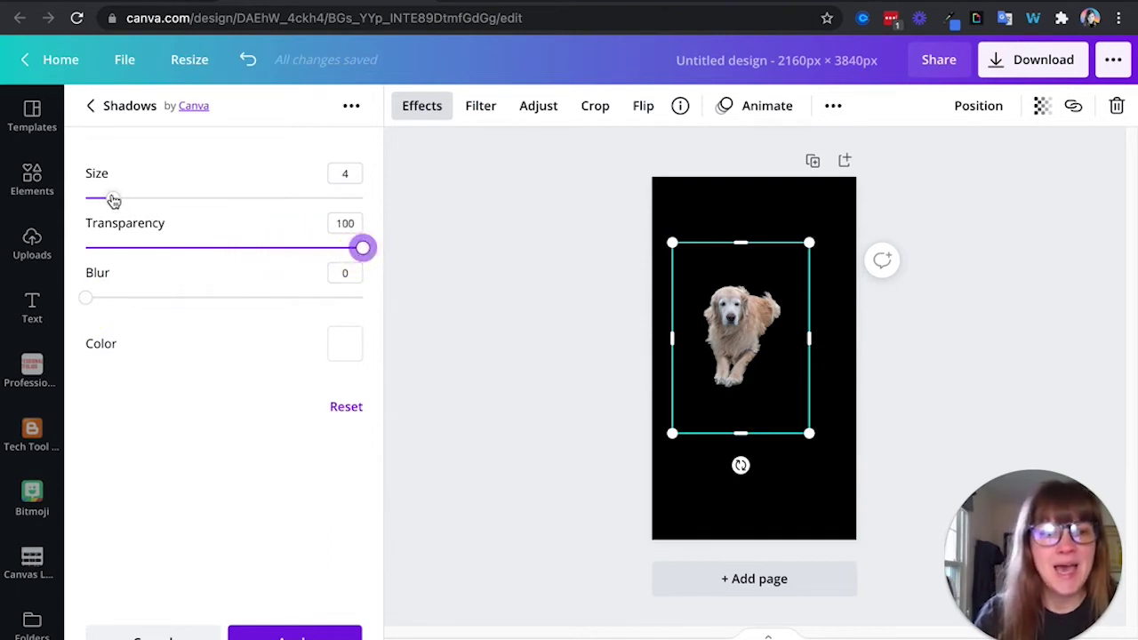
drag(111, 198, 294, 212)
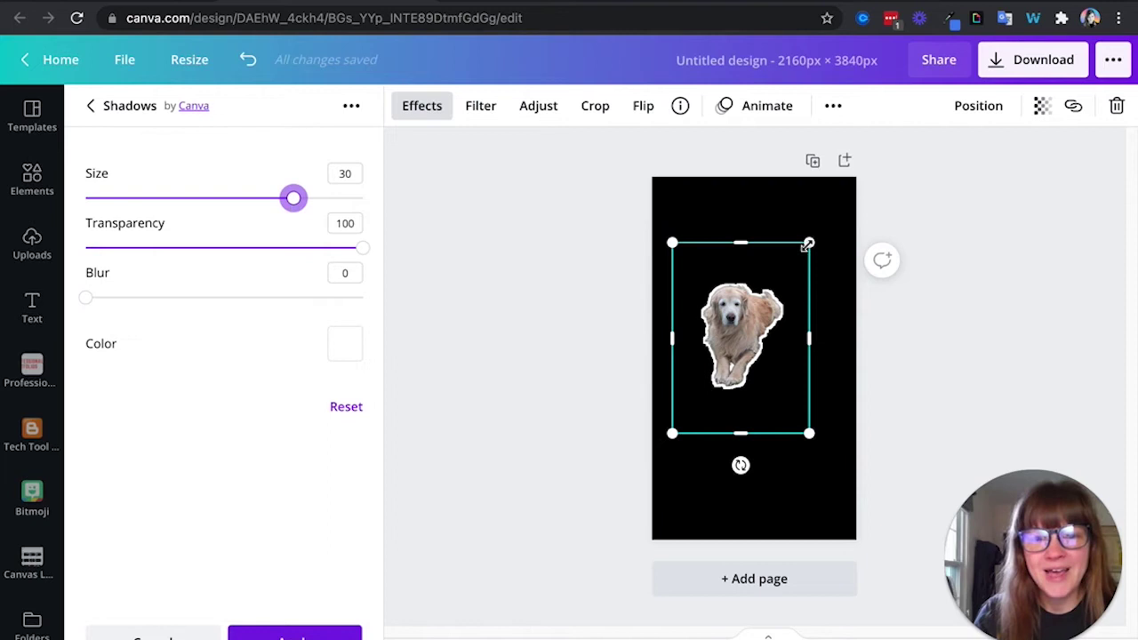
Step: Enlarge and centre the dog, thickening its white outline to size 40
drag(808, 242, 844, 215)
drag(738, 355, 739, 414)
drag(836, 277, 853, 242)
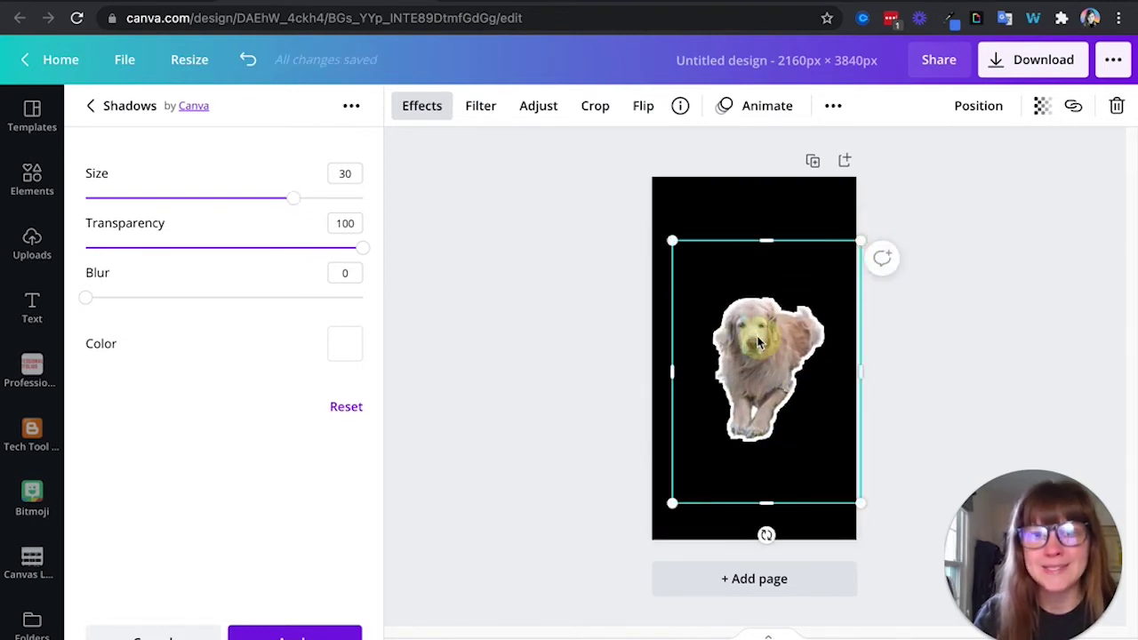
drag(747, 373, 728, 366)
drag(296, 203, 392, 214)
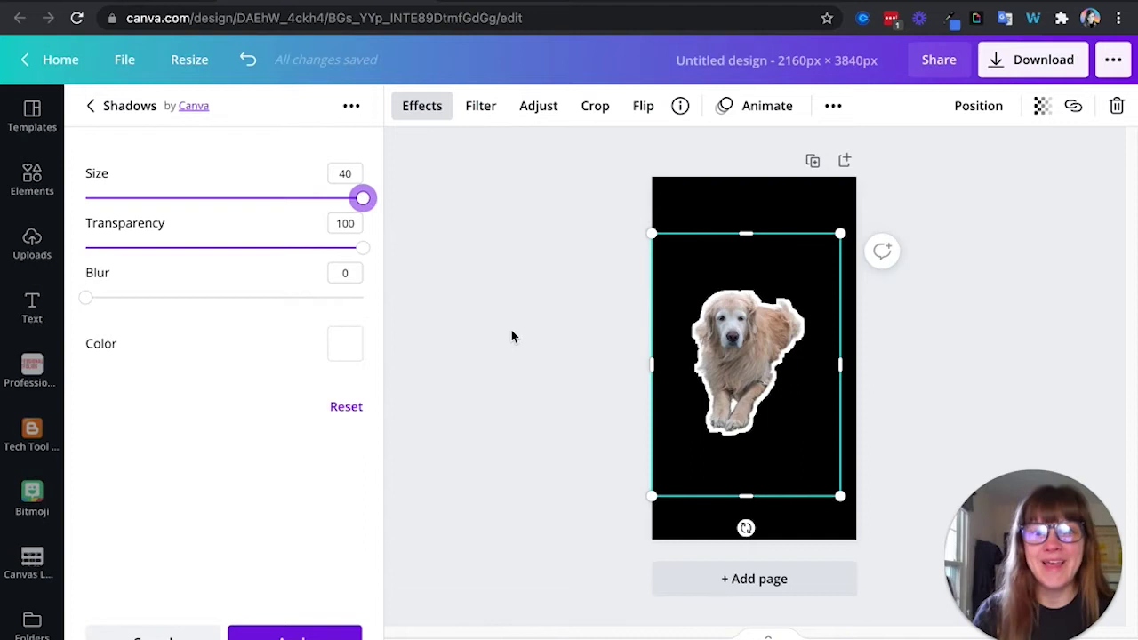
drag(744, 331, 751, 324)
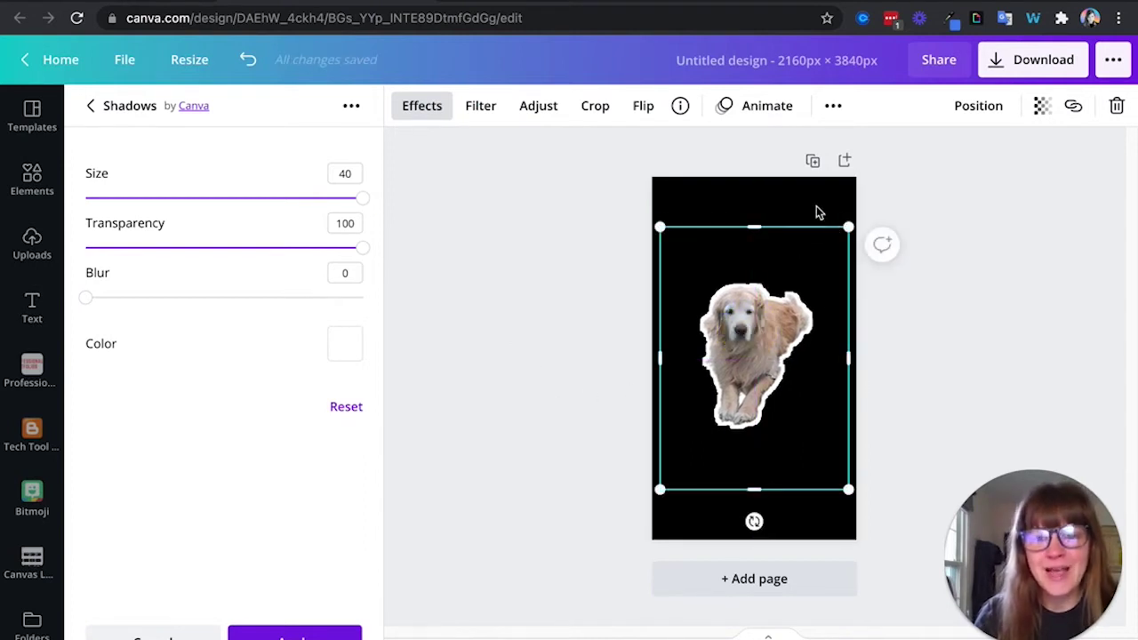
Step: Remove the black page background colour so the page is white again
click(825, 208)
click(809, 203)
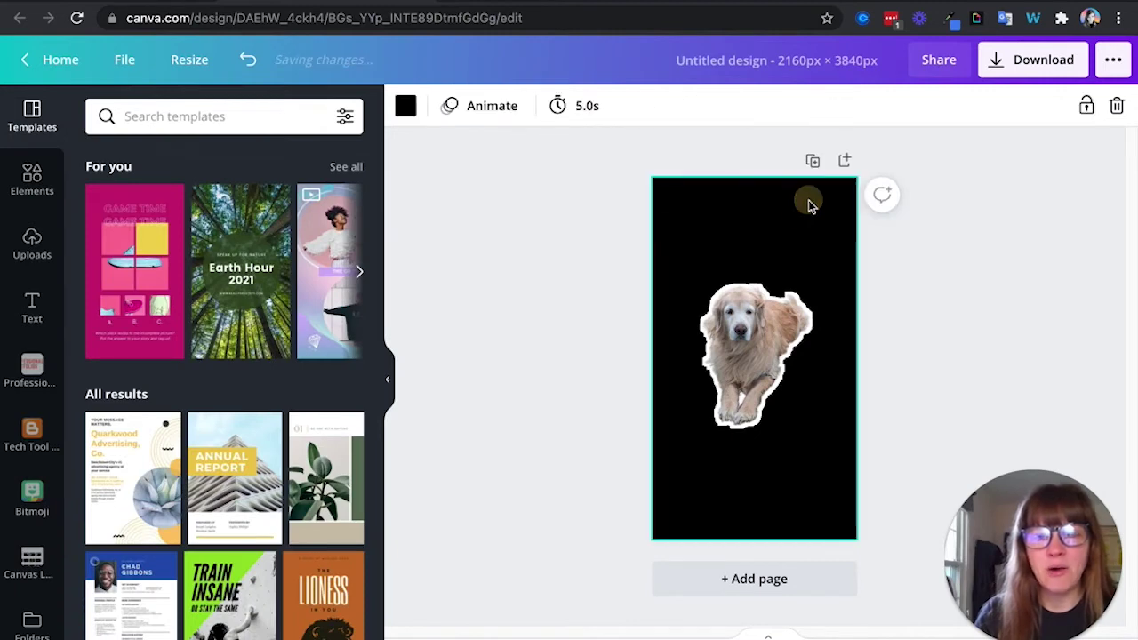
key(ctrl+z)
key(ctrl+z)
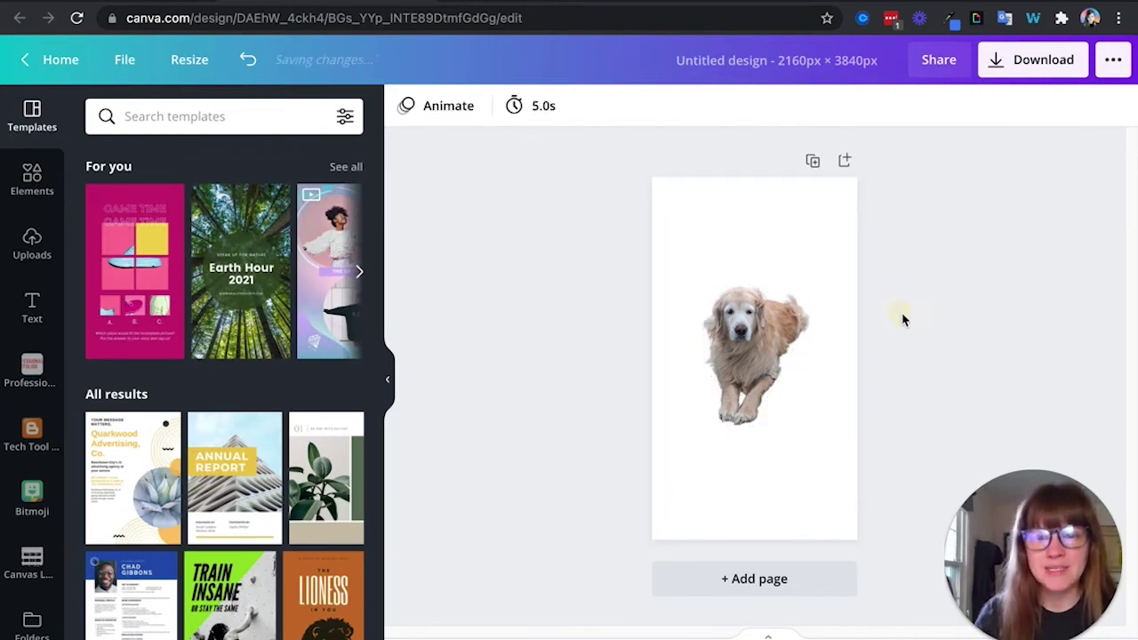
Step: Enlarge the dog cutout and reposition it to fill more of the page
click(753, 389)
drag(753, 389, 744, 414)
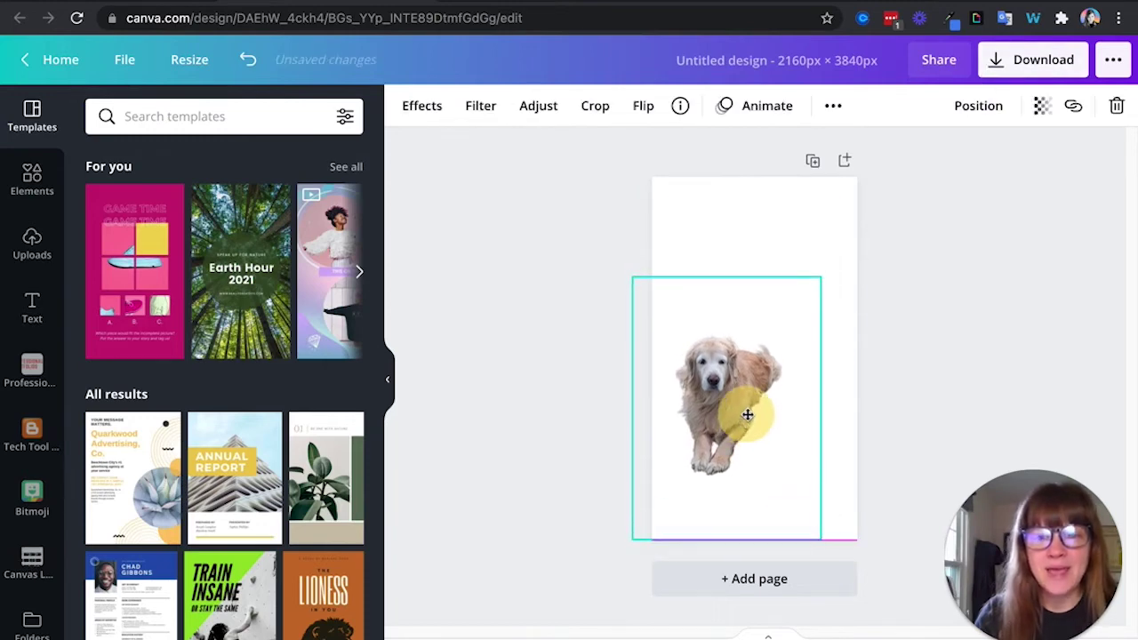
drag(810, 279, 859, 179)
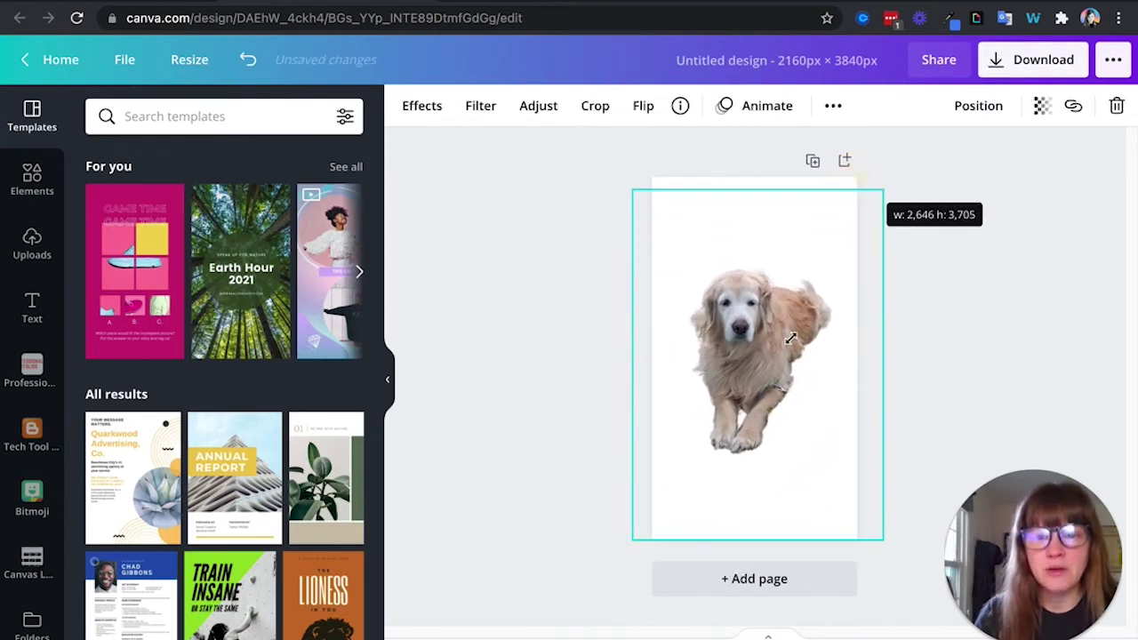
drag(785, 334, 779, 322)
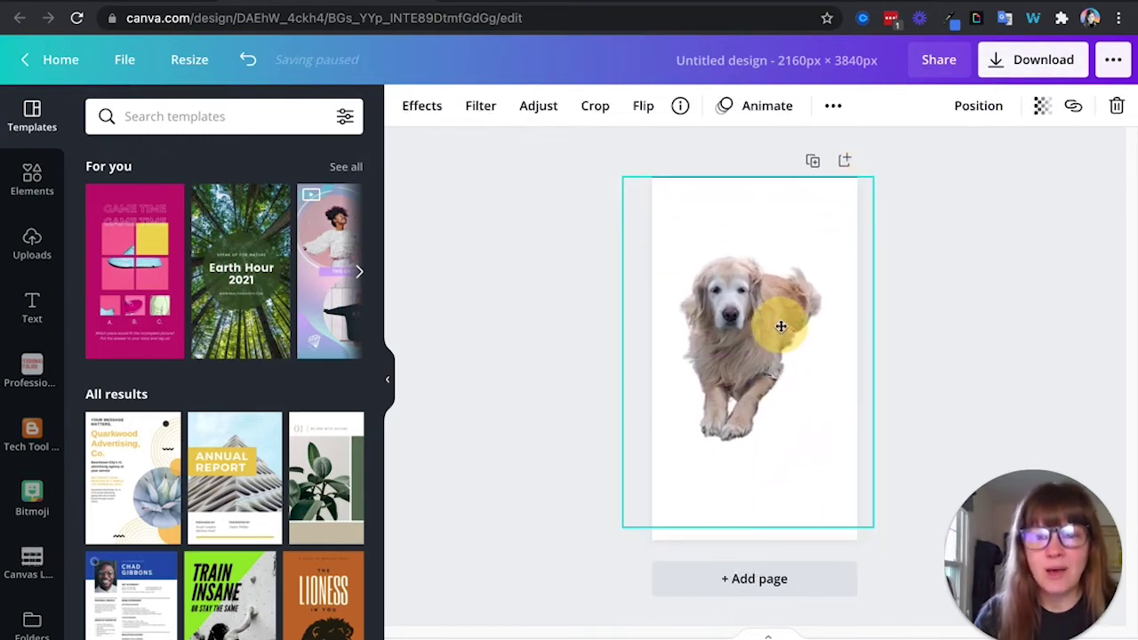
click(975, 310)
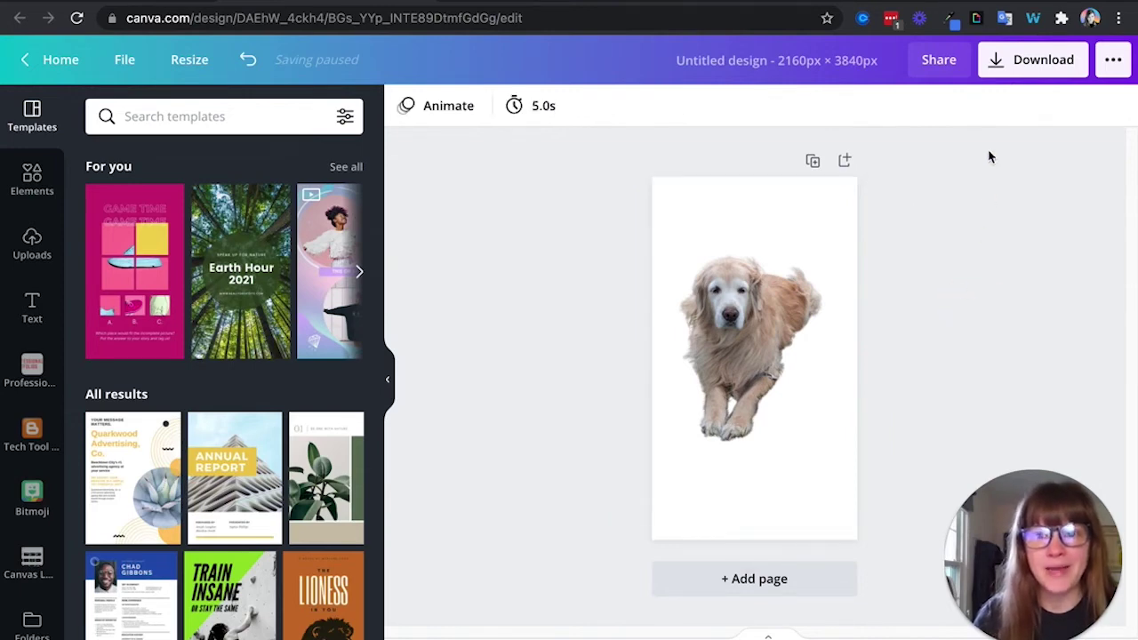
Step: Download the design as a PNG with Transparent background turned on
click(990, 62)
click(964, 287)
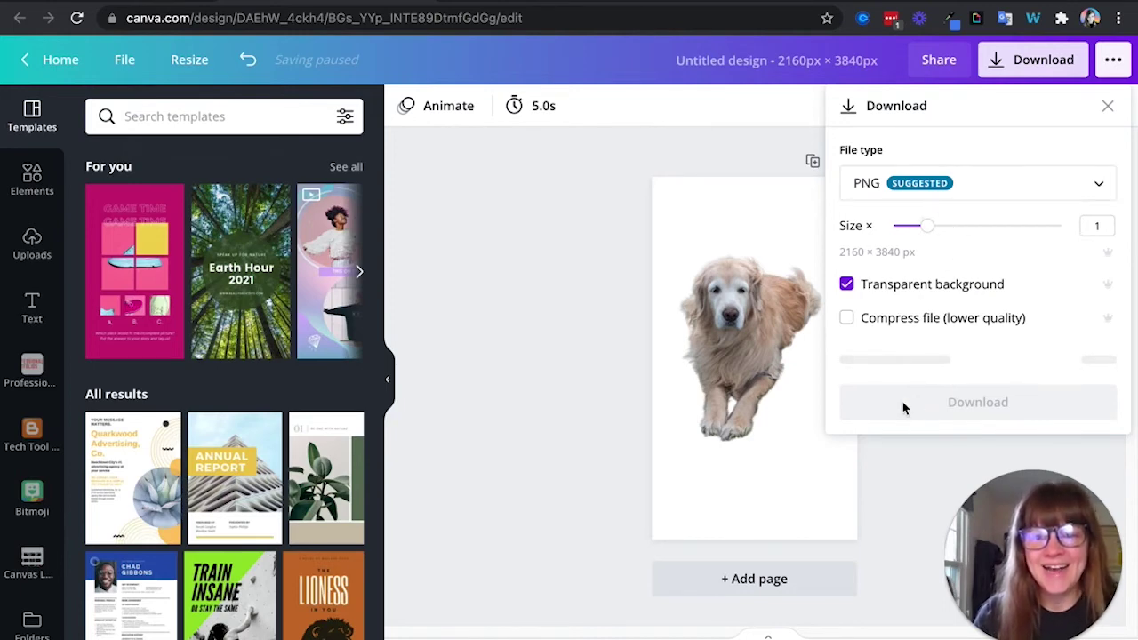
click(846, 285)
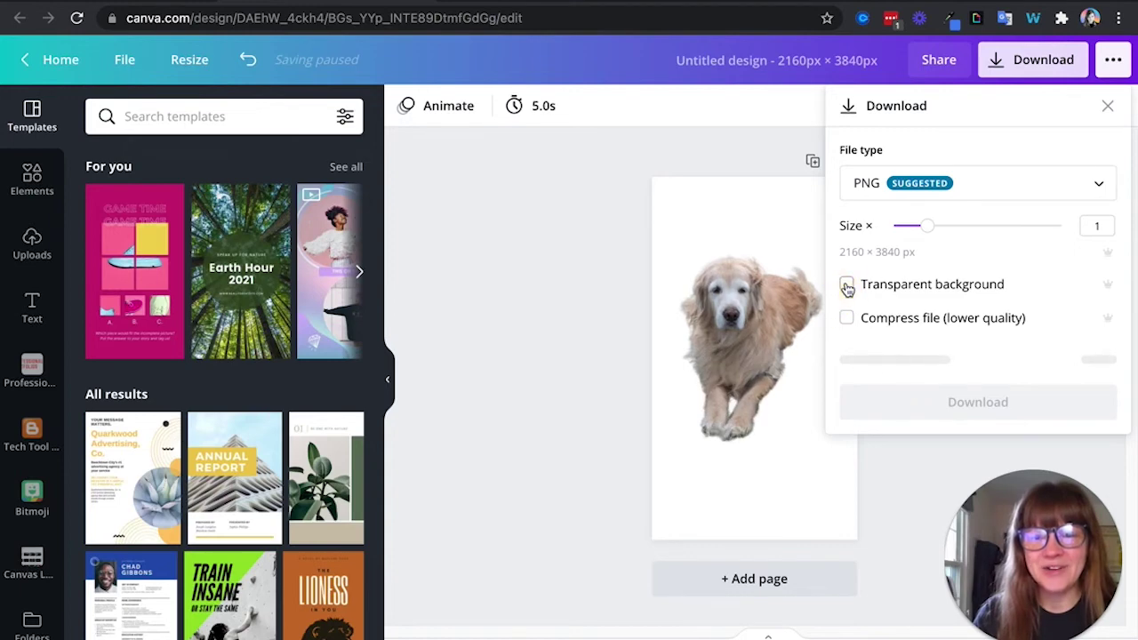
click(846, 285)
click(796, 238)
click(1008, 53)
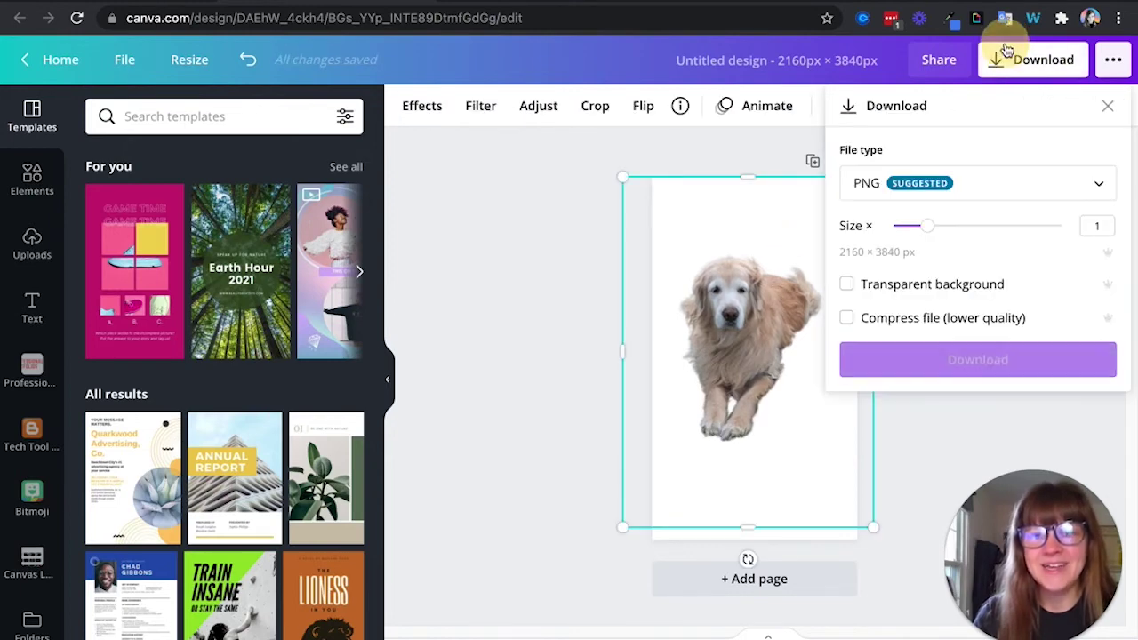
click(966, 285)
click(966, 361)
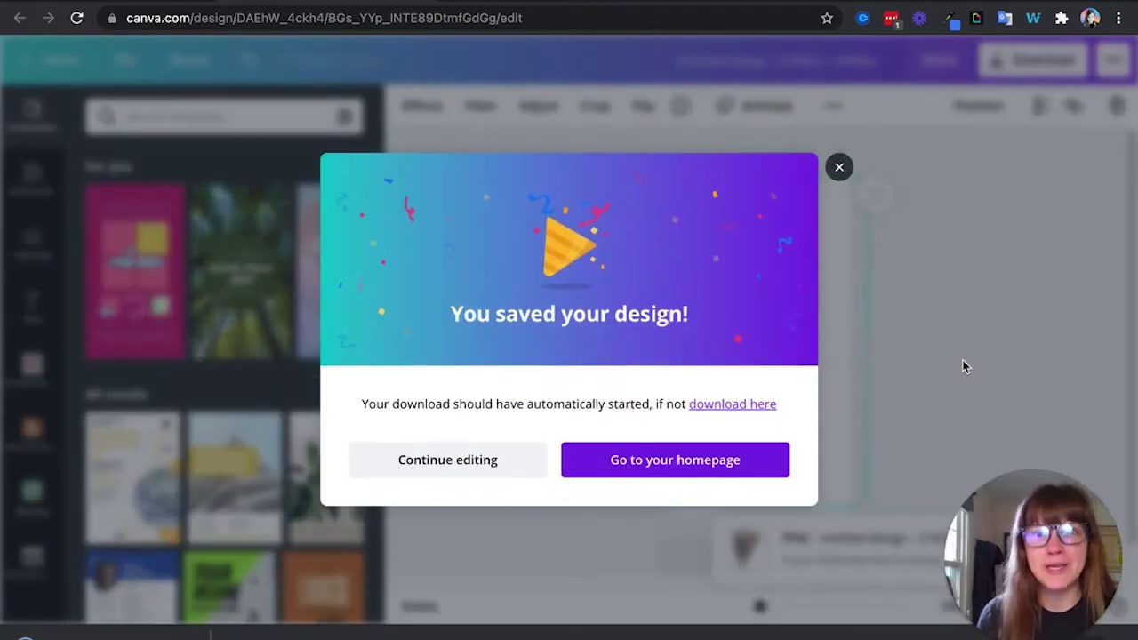
click(839, 168)
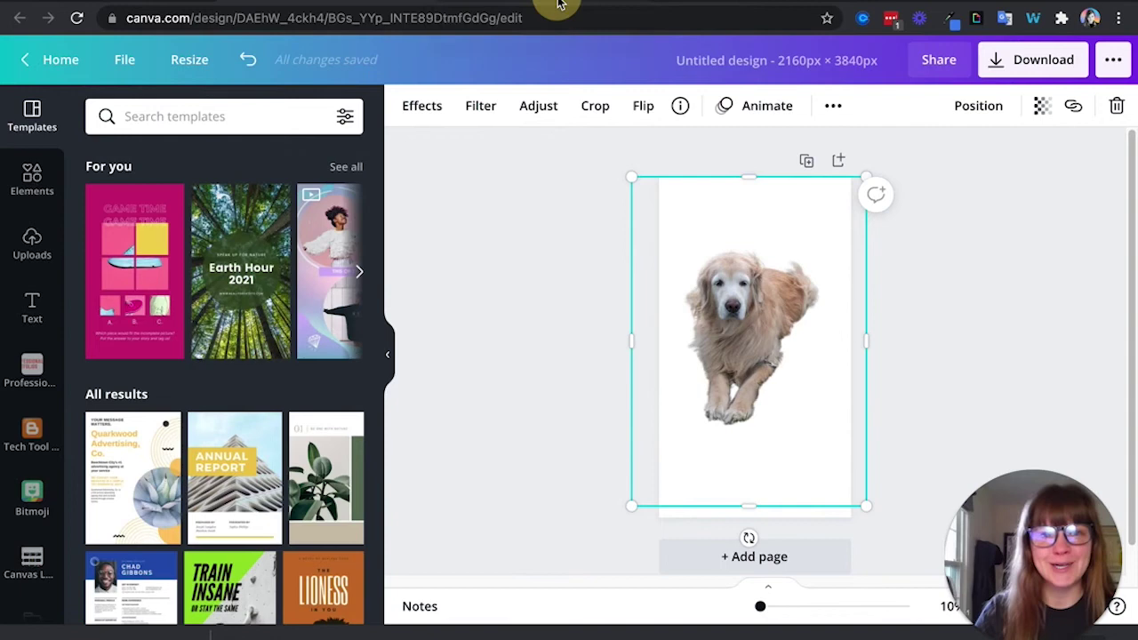
Step: Switch to Flipgrid and start recording a new Short
click(558, 4)
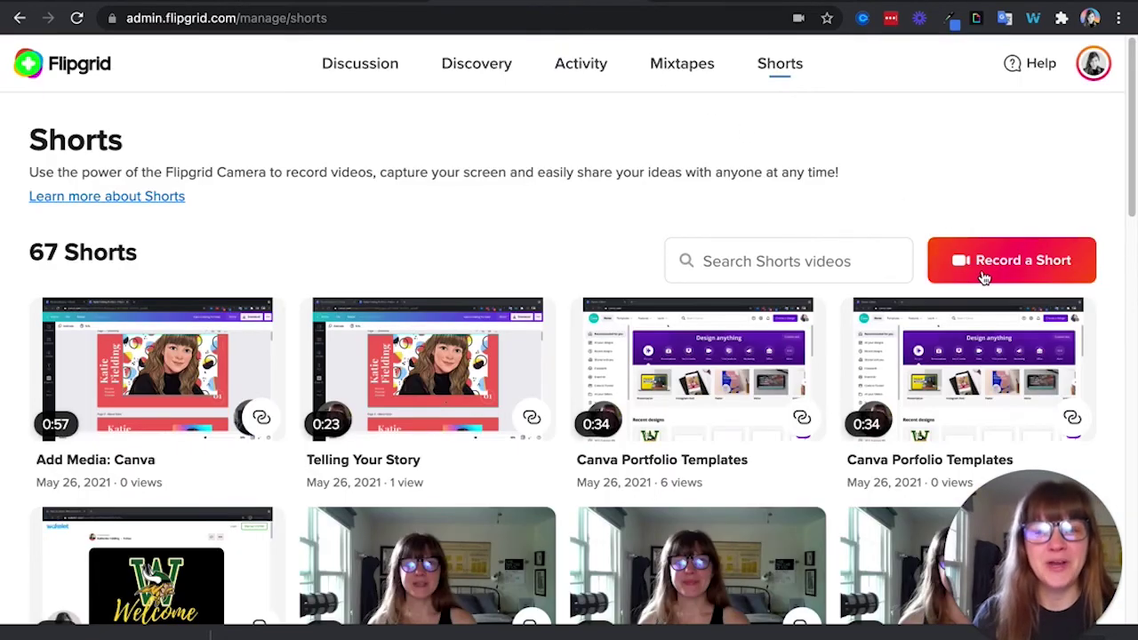
click(985, 275)
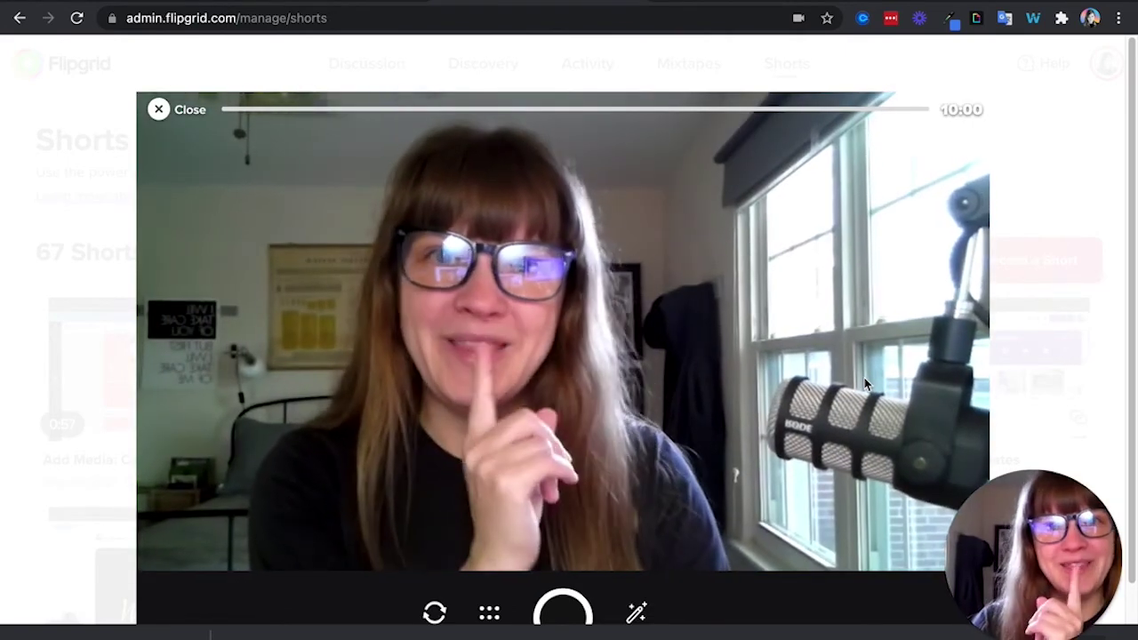
scroll(631, 594, down, 1)
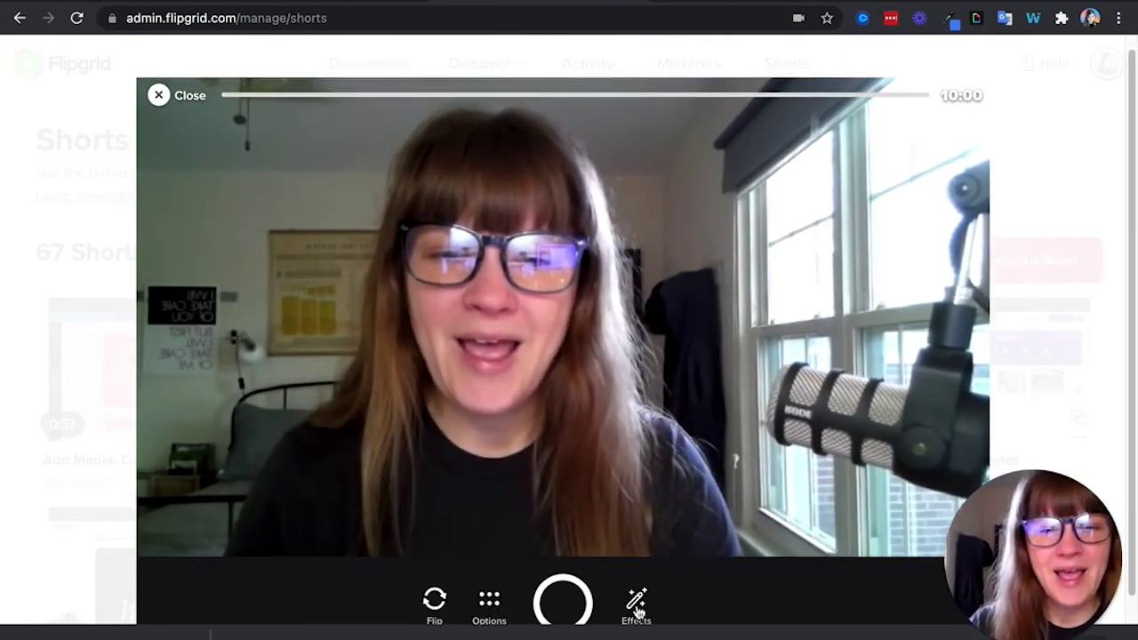
Step: Add the dog PNG as a Photo sticker, enlarged on the right side of the video
click(636, 582)
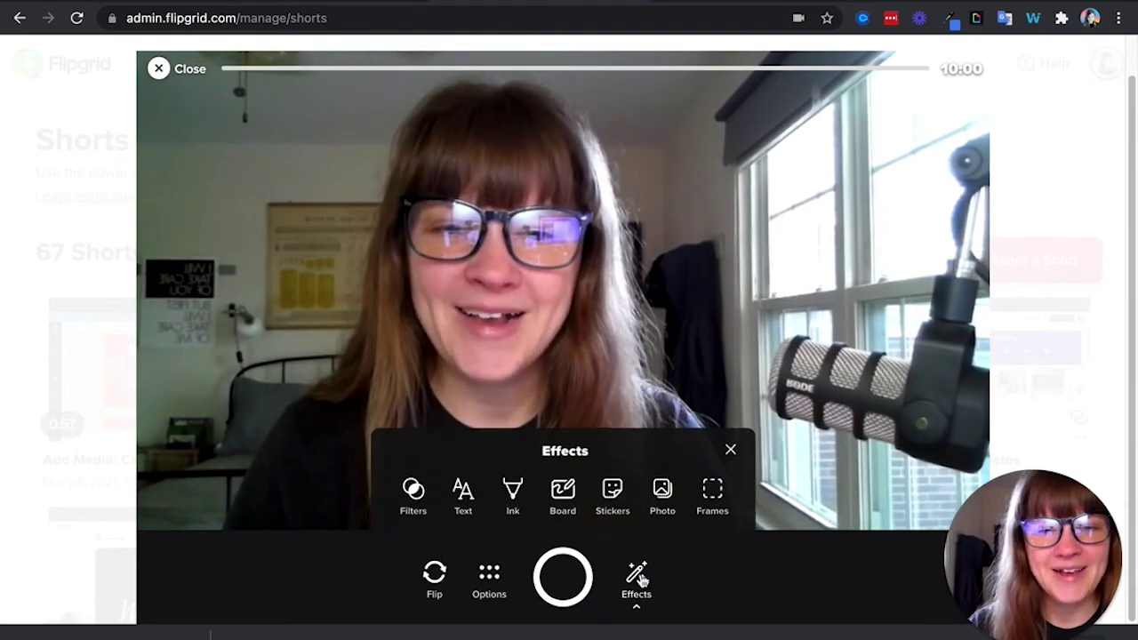
click(661, 486)
drag(156, 566, 562, 317)
drag(576, 261, 820, 357)
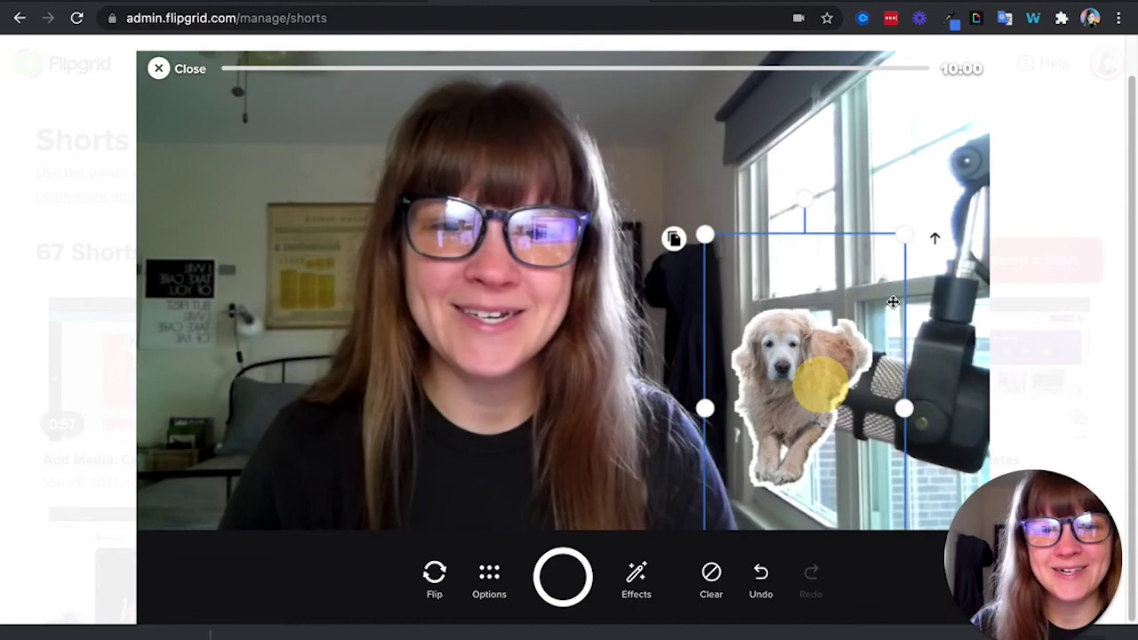
drag(901, 234, 1027, 94)
drag(889, 317, 871, 300)
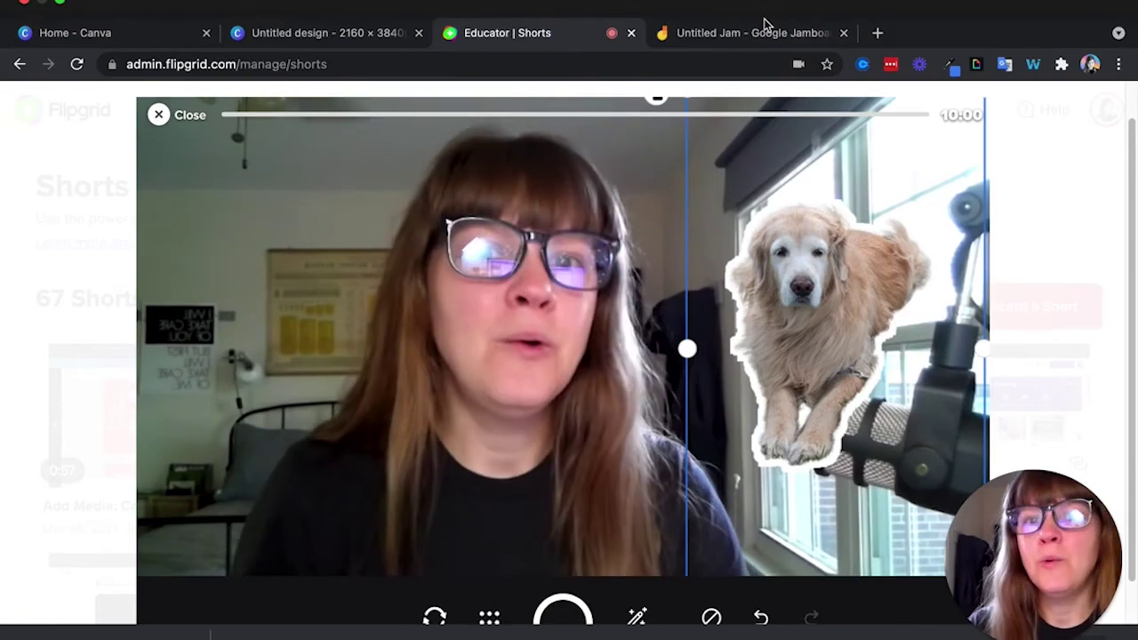
Step: Upload the dog PNG onto the Jamboard frame using the Image tool
click(755, 33)
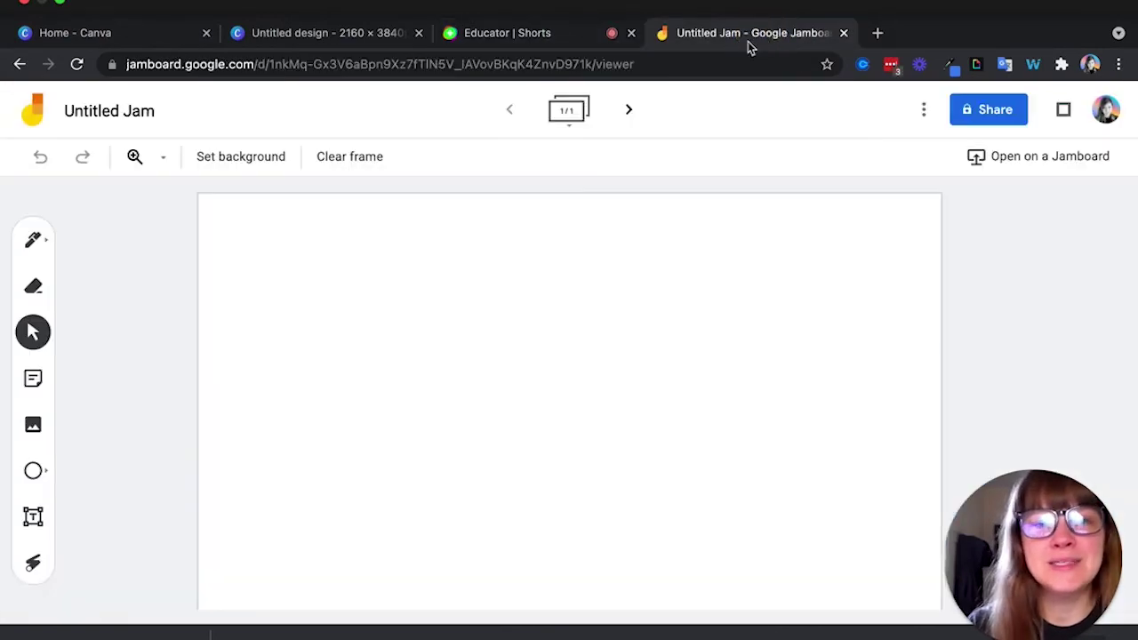
click(40, 412)
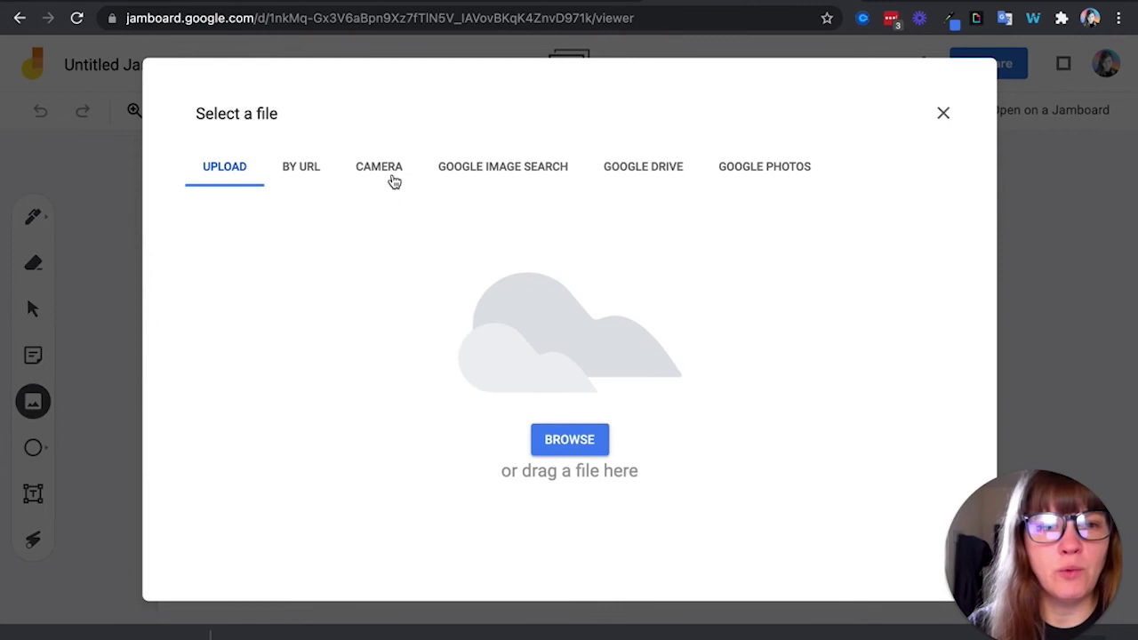
drag(165, 603, 518, 297)
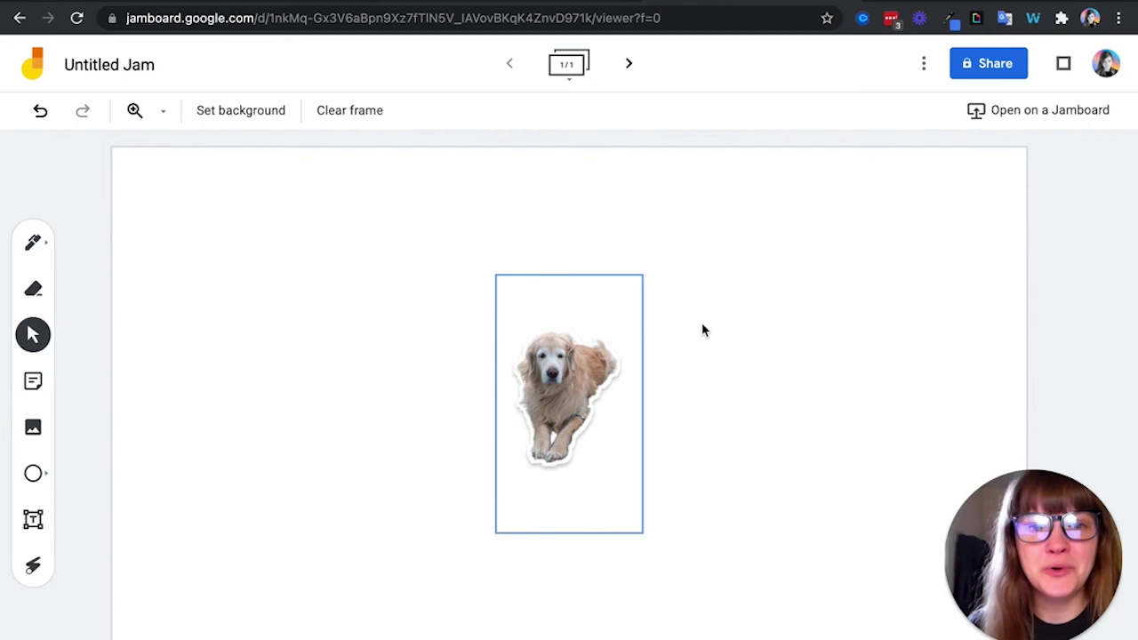
Step: Set the Jamboard frame background to black
click(287, 257)
click(236, 124)
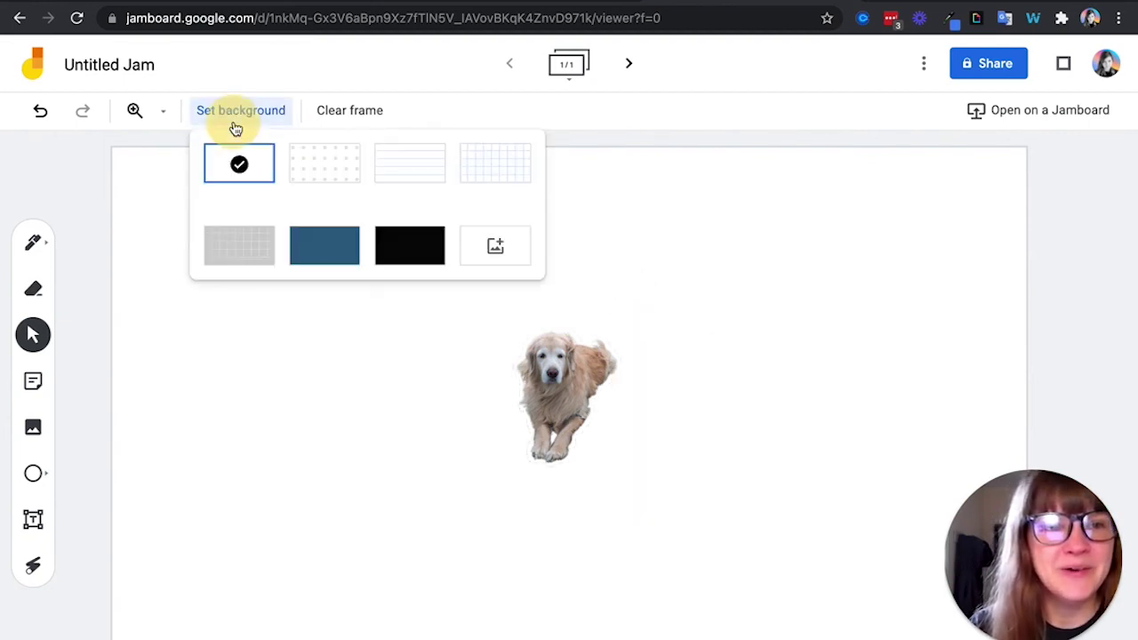
click(397, 244)
Step: Move the dog image to the frame's top-left and enlarge it
click(475, 304)
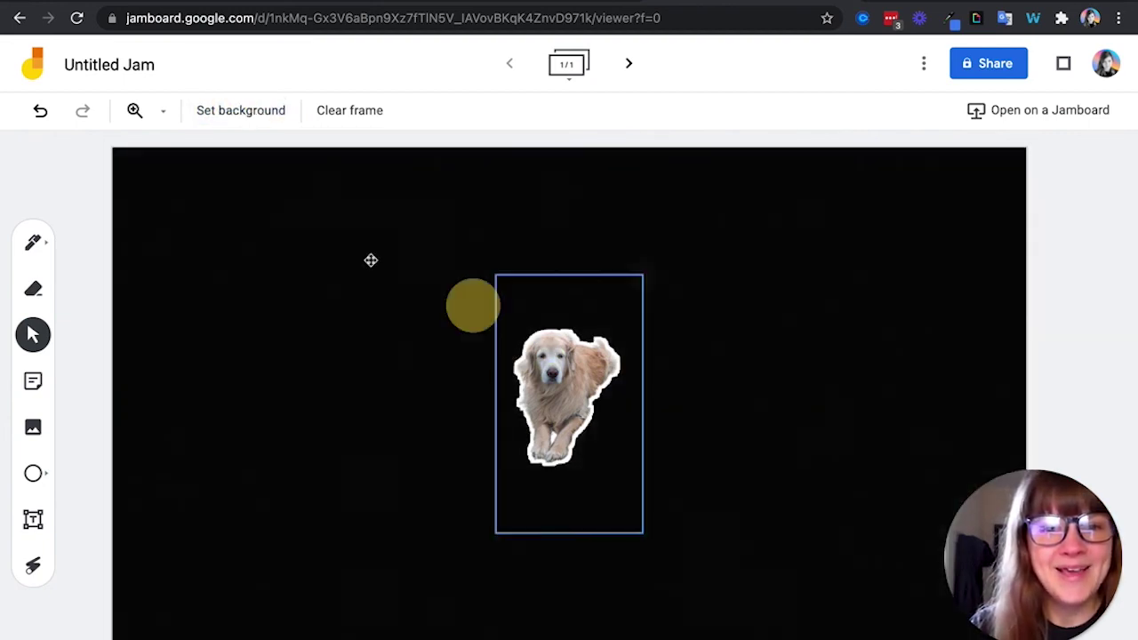
drag(370, 260, 130, 193)
drag(294, 421, 506, 623)
drag(340, 454, 338, 410)
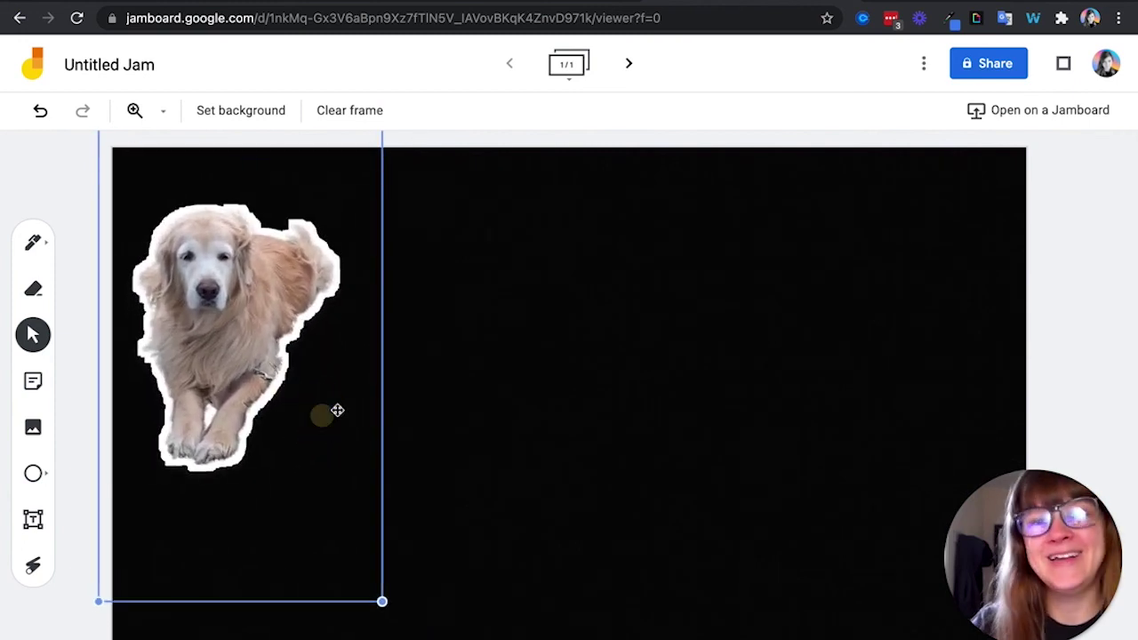